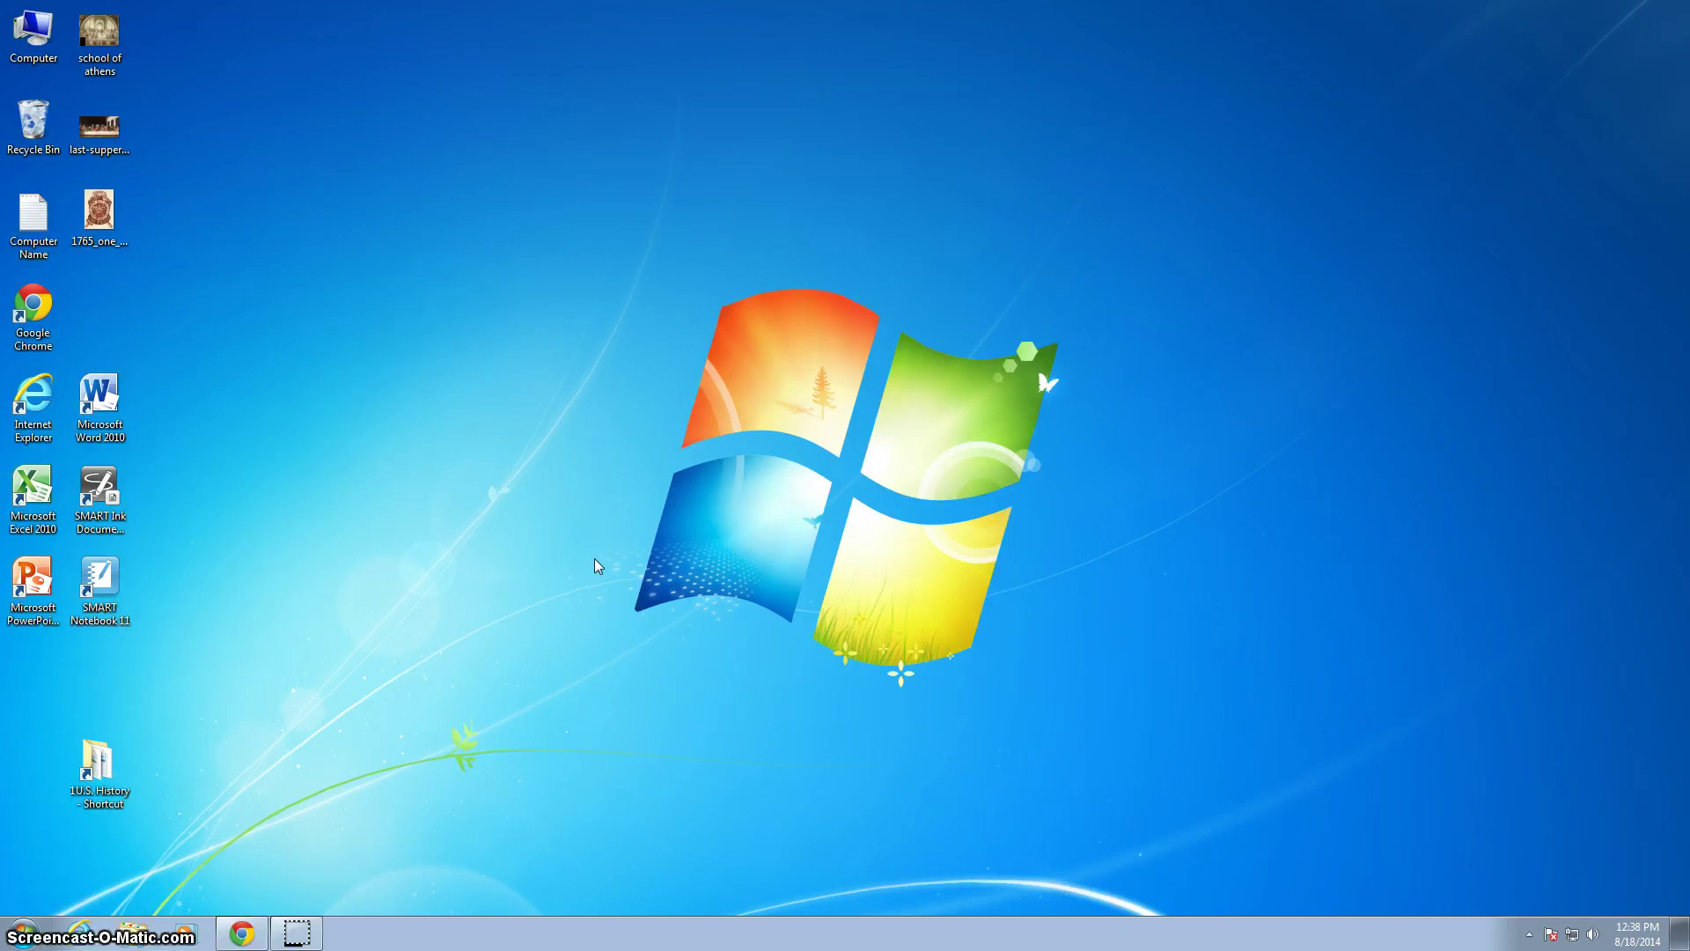
- Open Disease from 1U.S. History > 1American Chapters > Chapter 3 Early Colonies > 2013
double_click(95, 759)
double_click(491, 280)
double_click(492, 383)
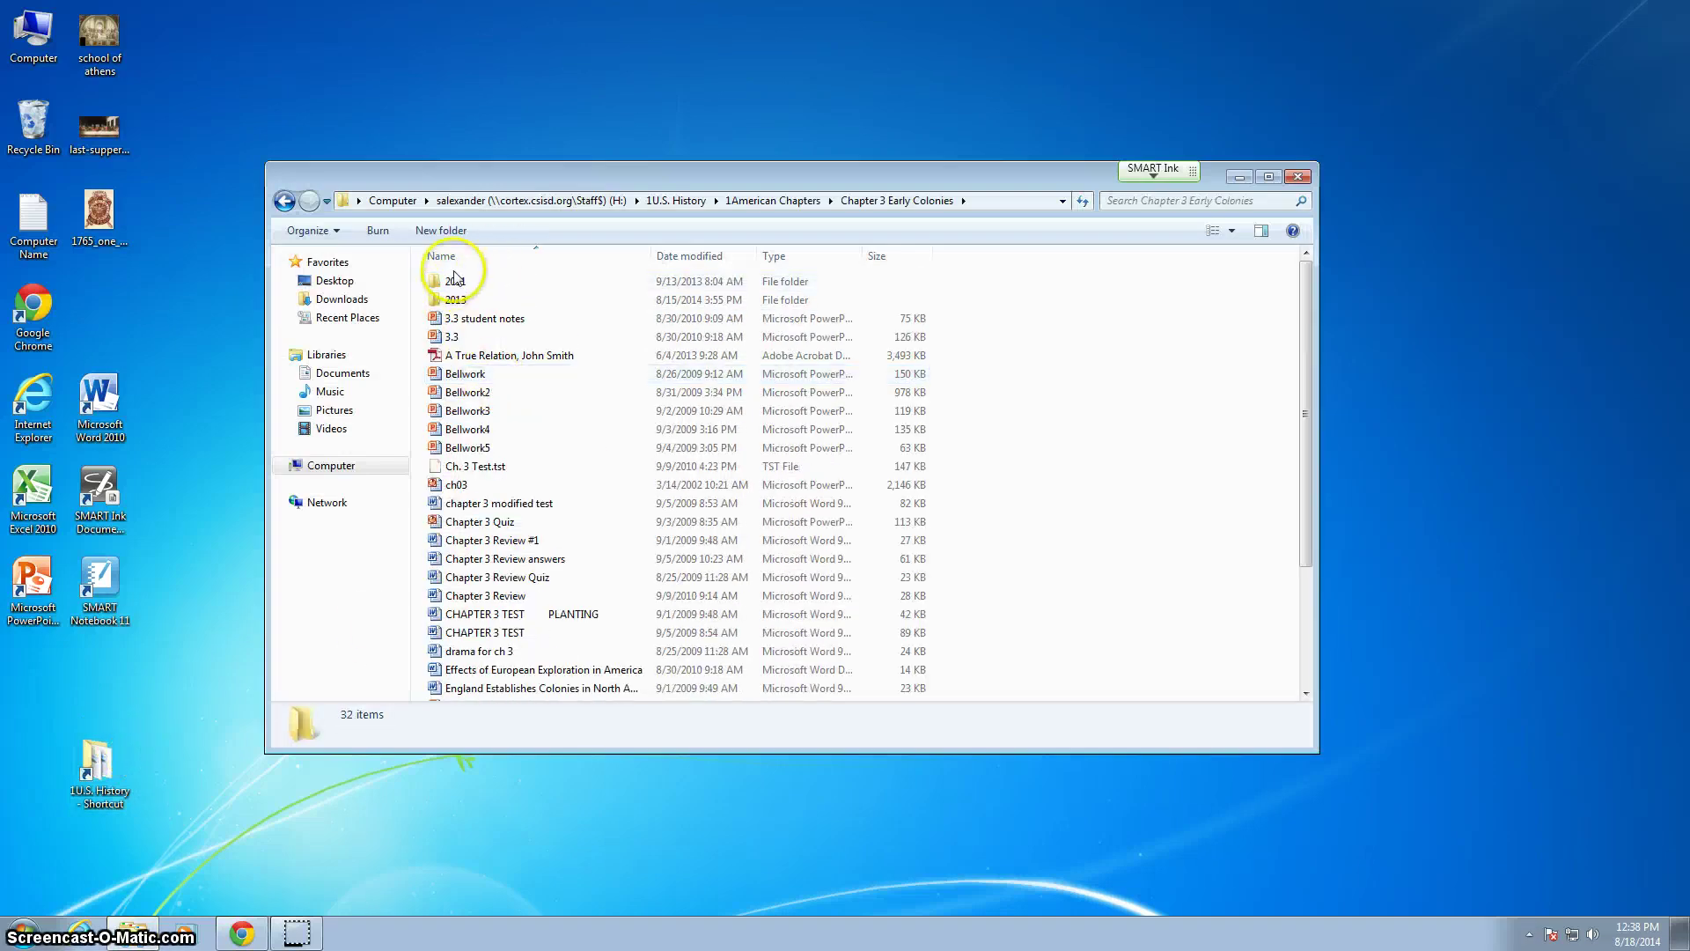
left_click(455, 304)
double_click(455, 304)
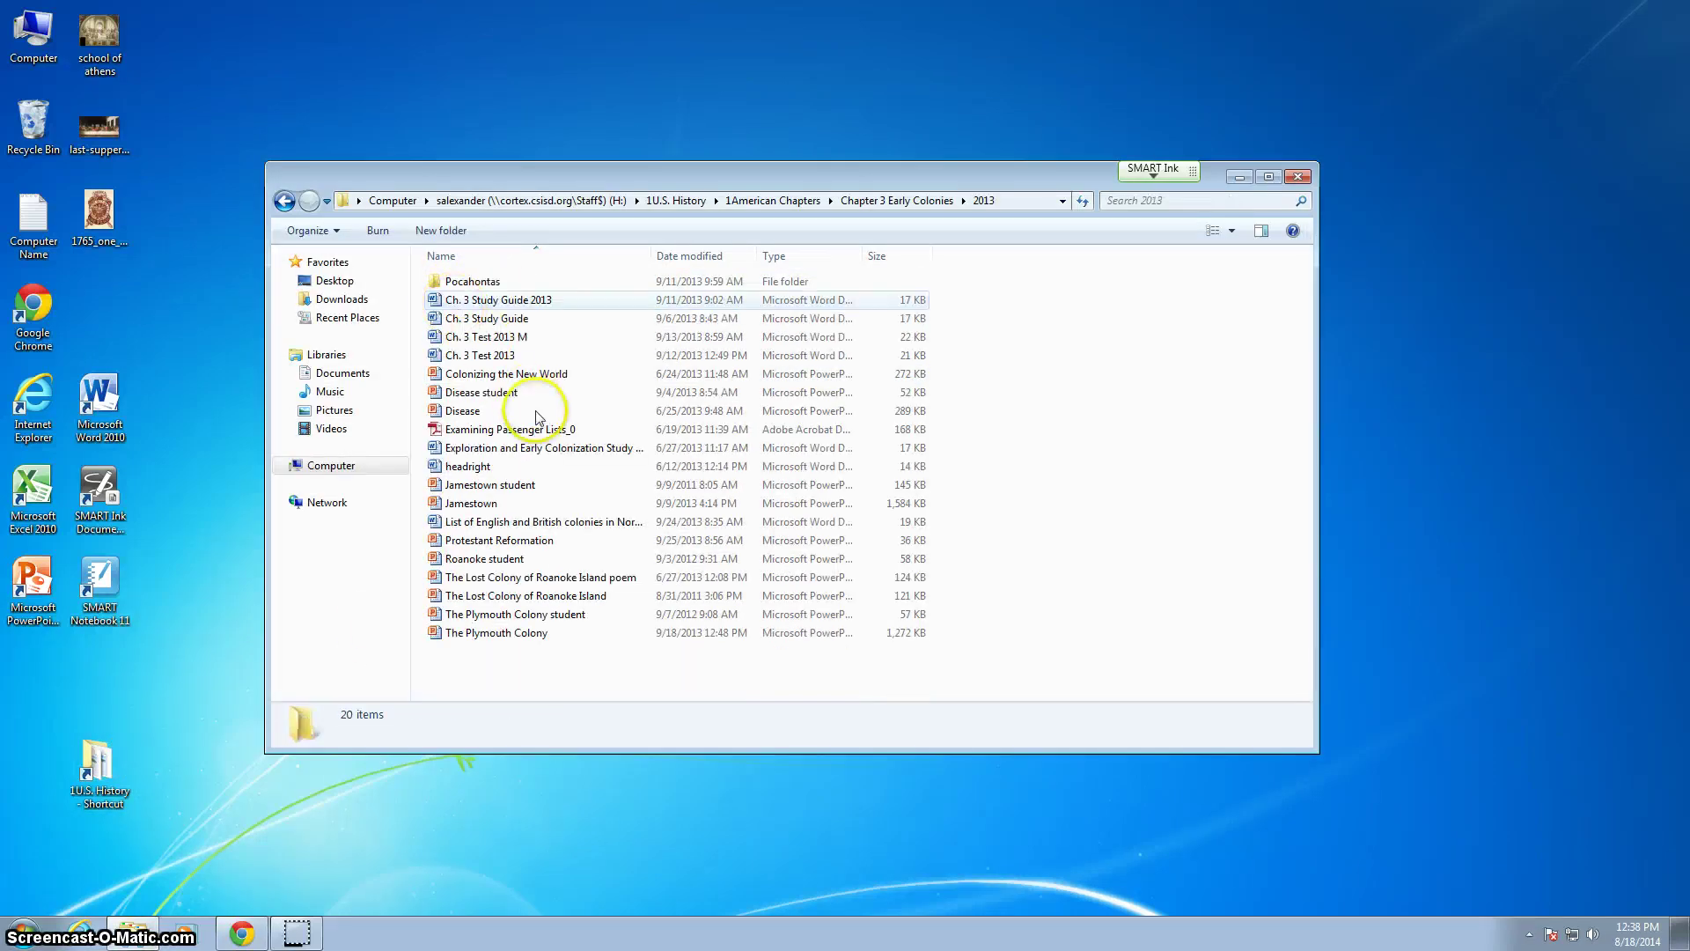
left_click(471, 412)
double_click(460, 412)
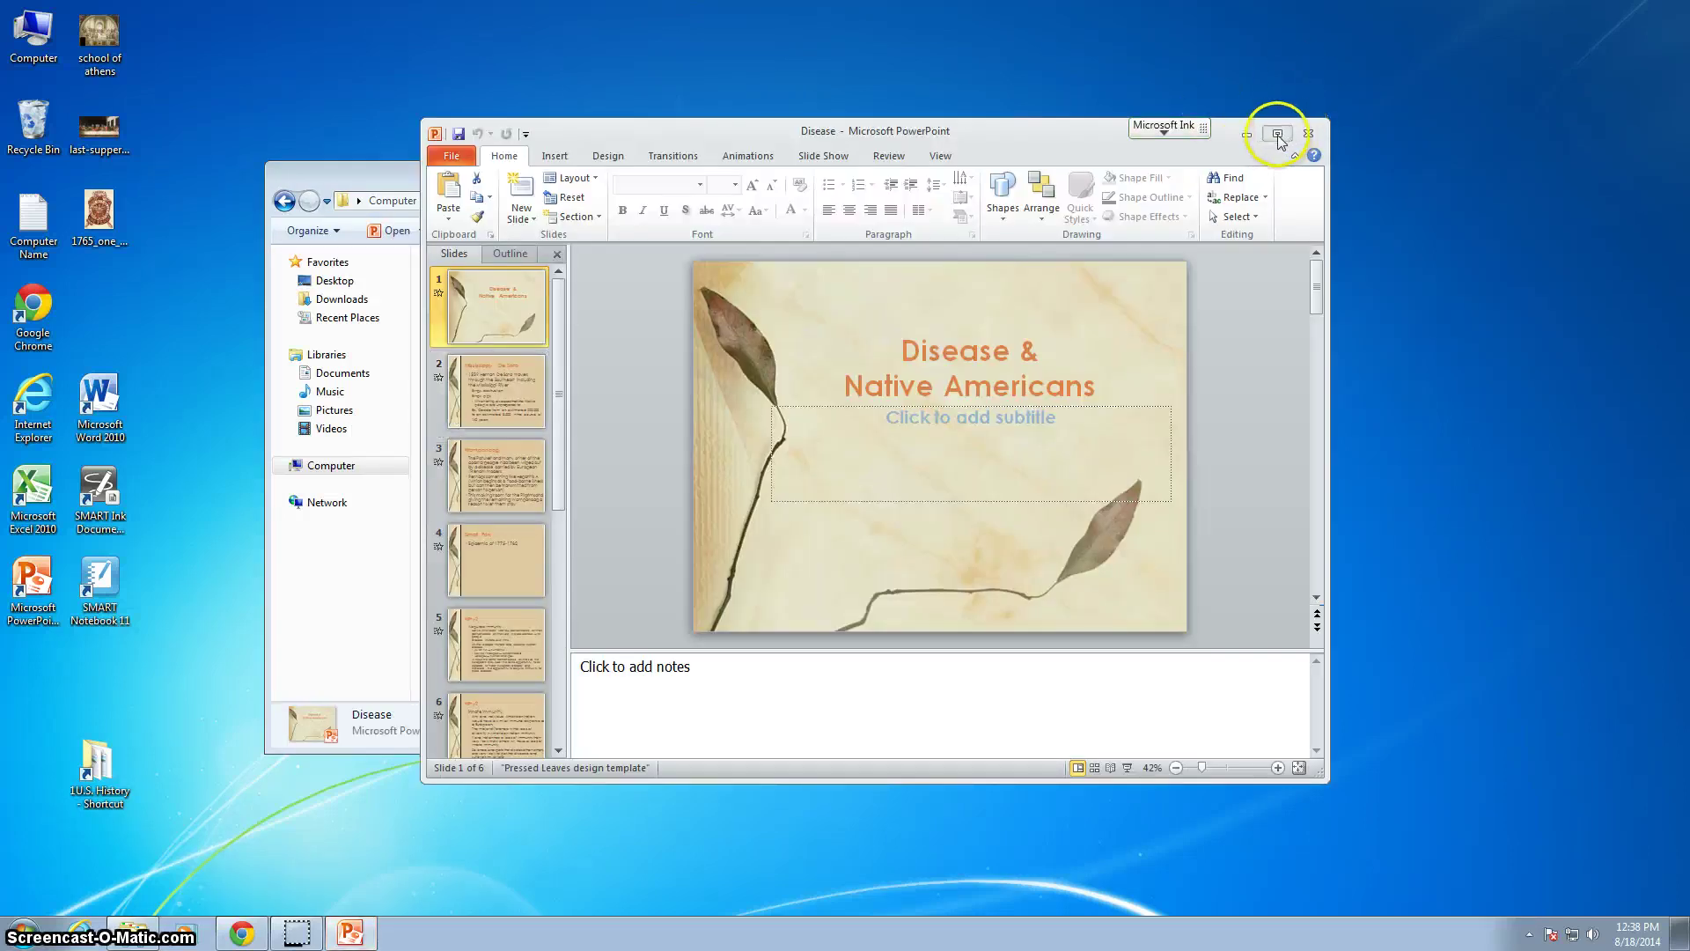
- Maximize the deck, set Show On to Primary Monitor, then move the window aside
left_click(1277, 133)
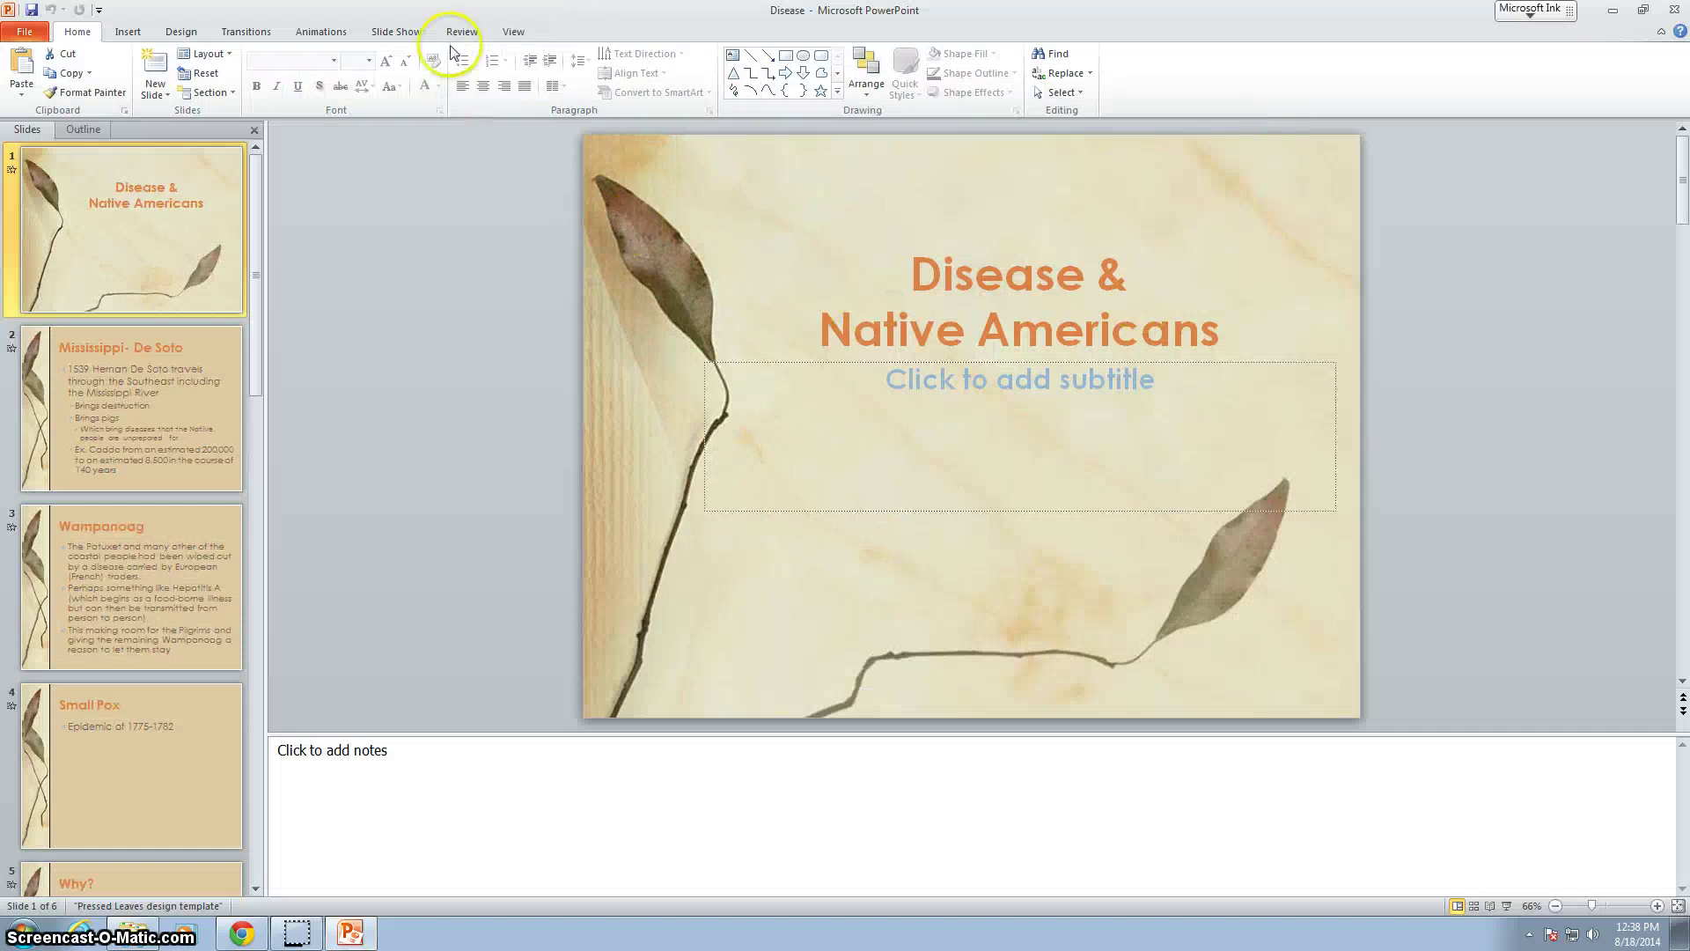
left_click(403, 32)
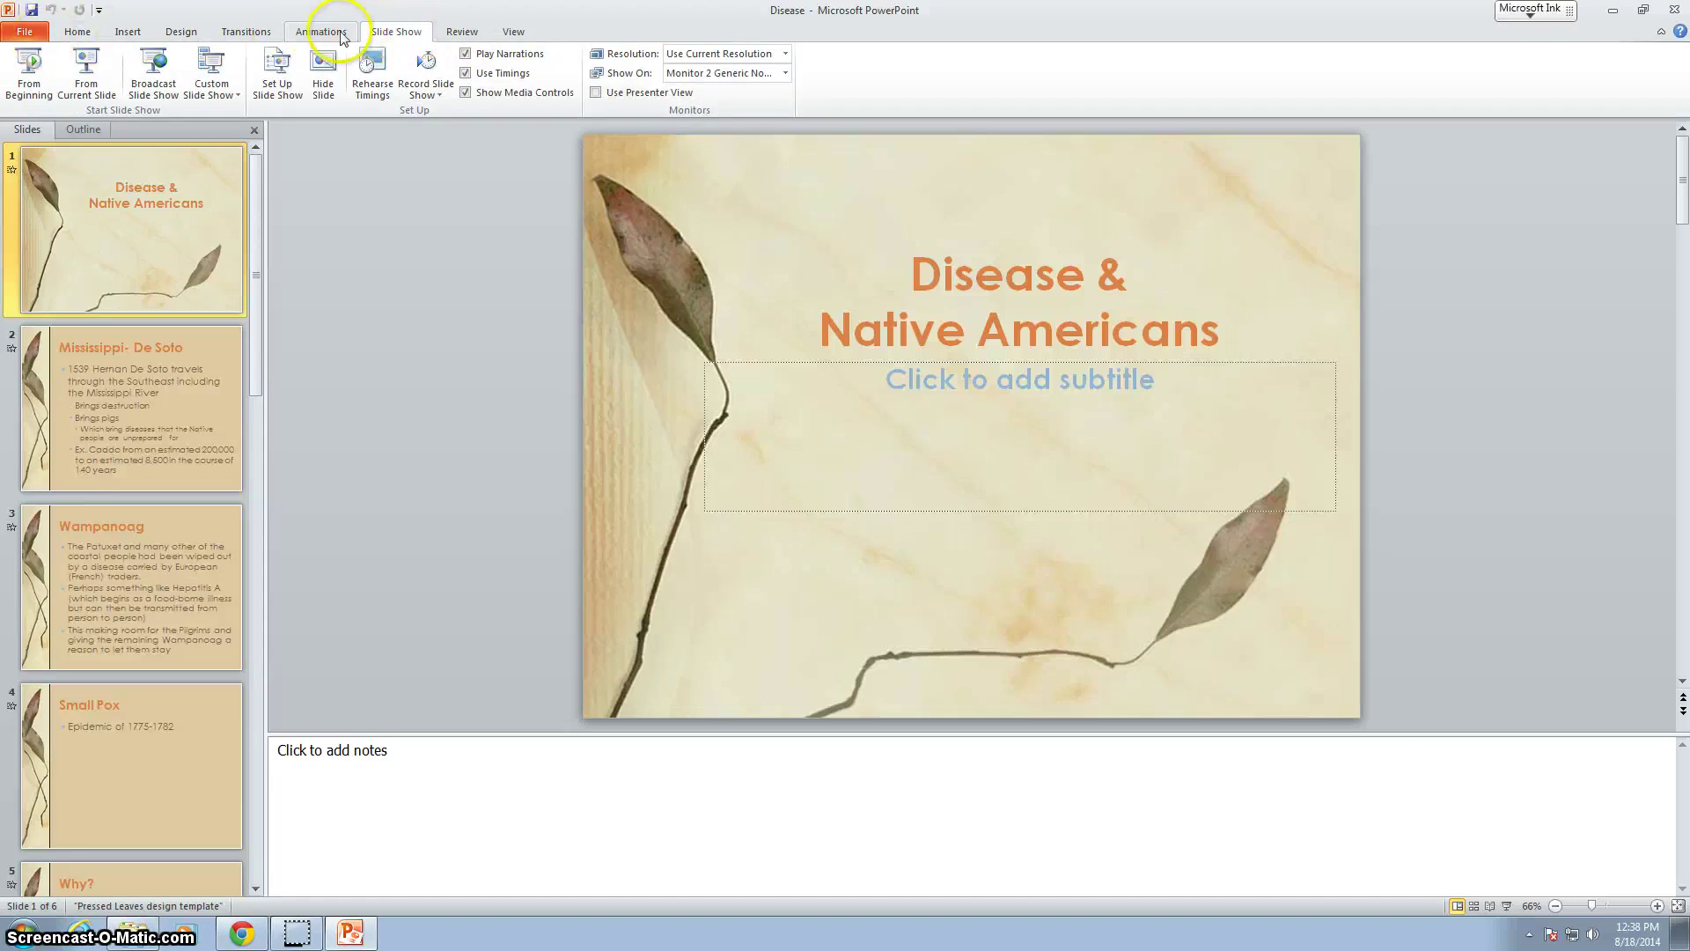
left_click(783, 73)
left_click(713, 94)
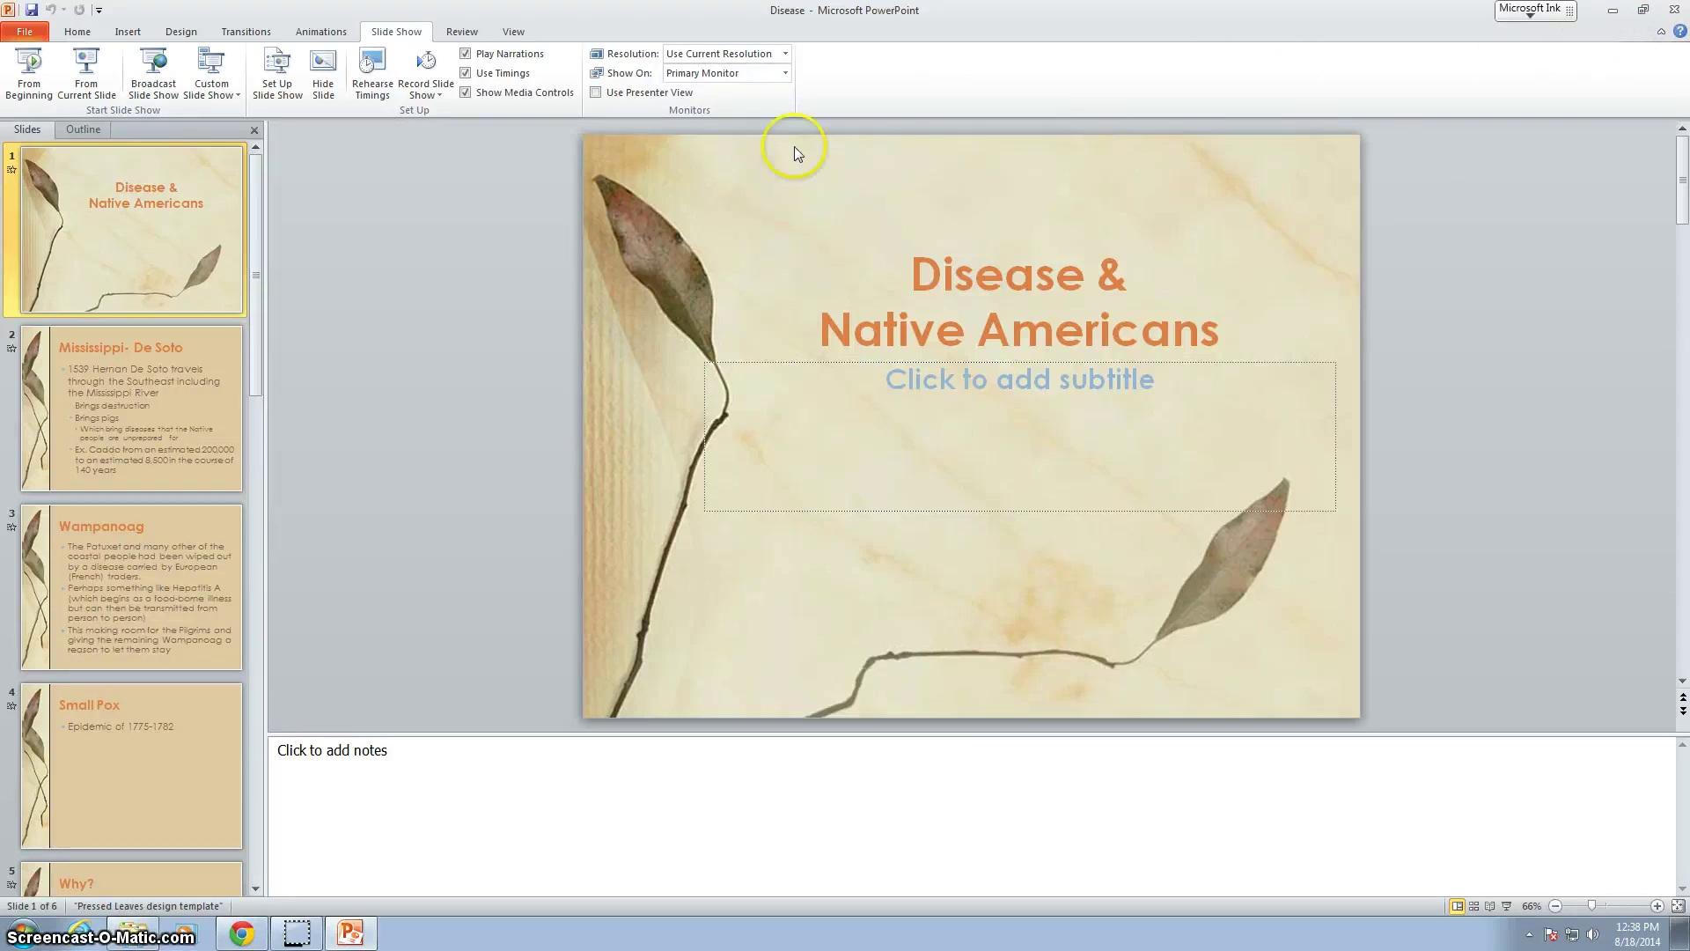
left_click_drag(766, 18, 1689, 176)
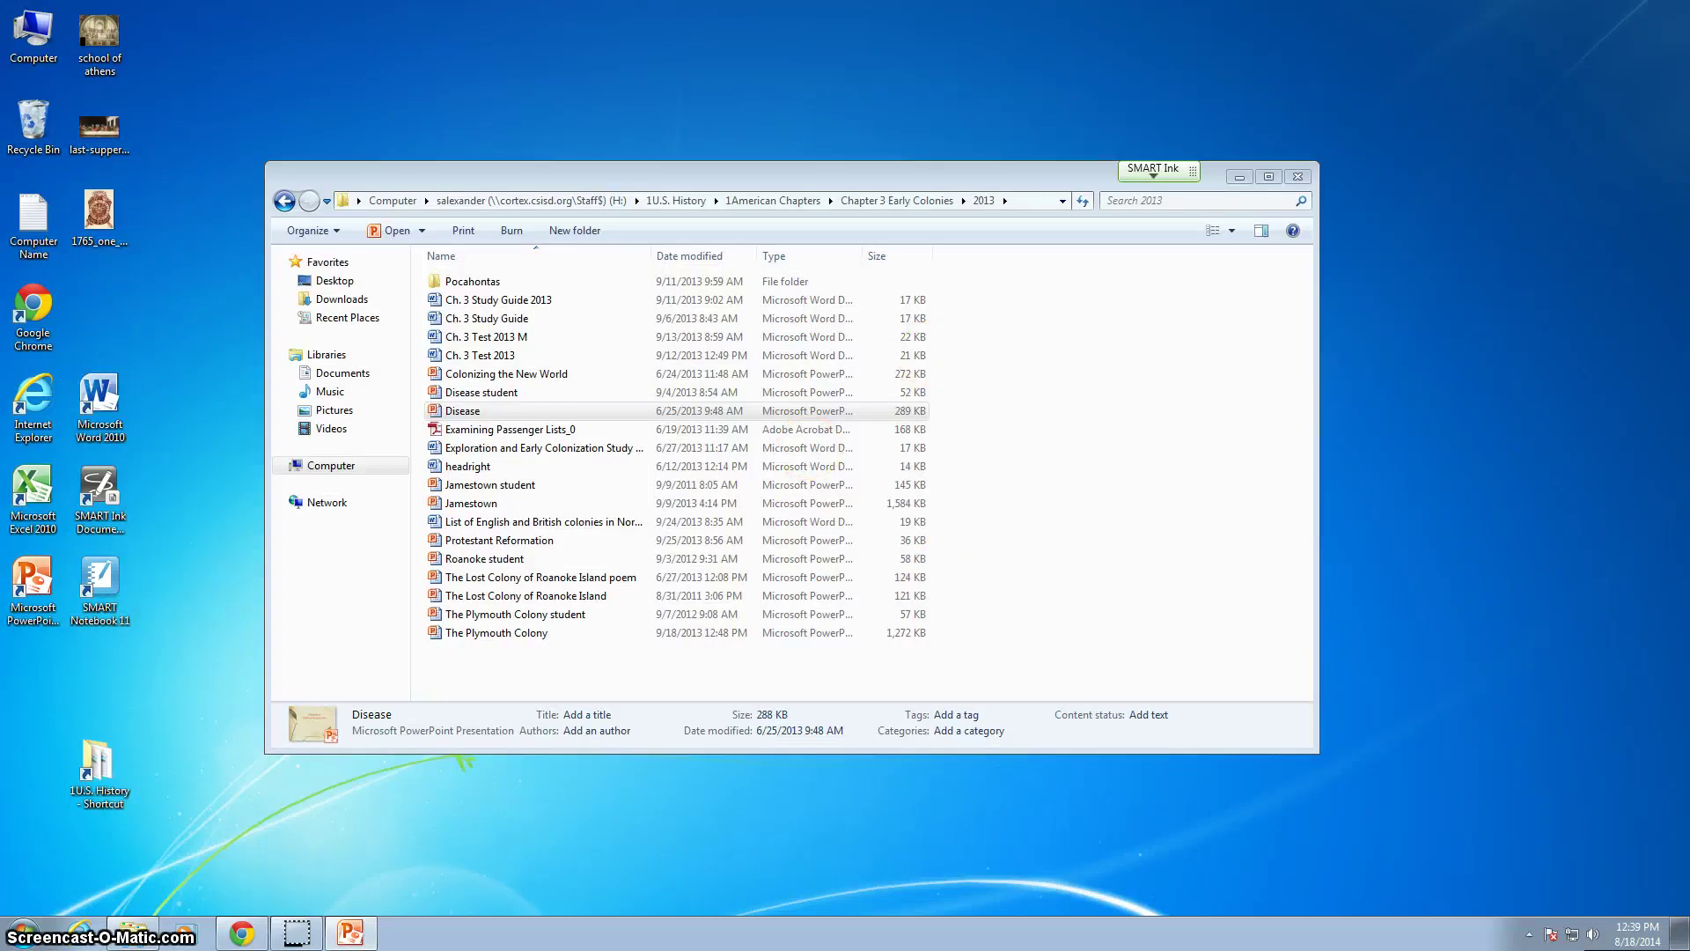
- Bring the deck window back and set Show On to Monitor 2 Generic Non-PnP Monitor
left_click_drag(1400, 156, 749, 159)
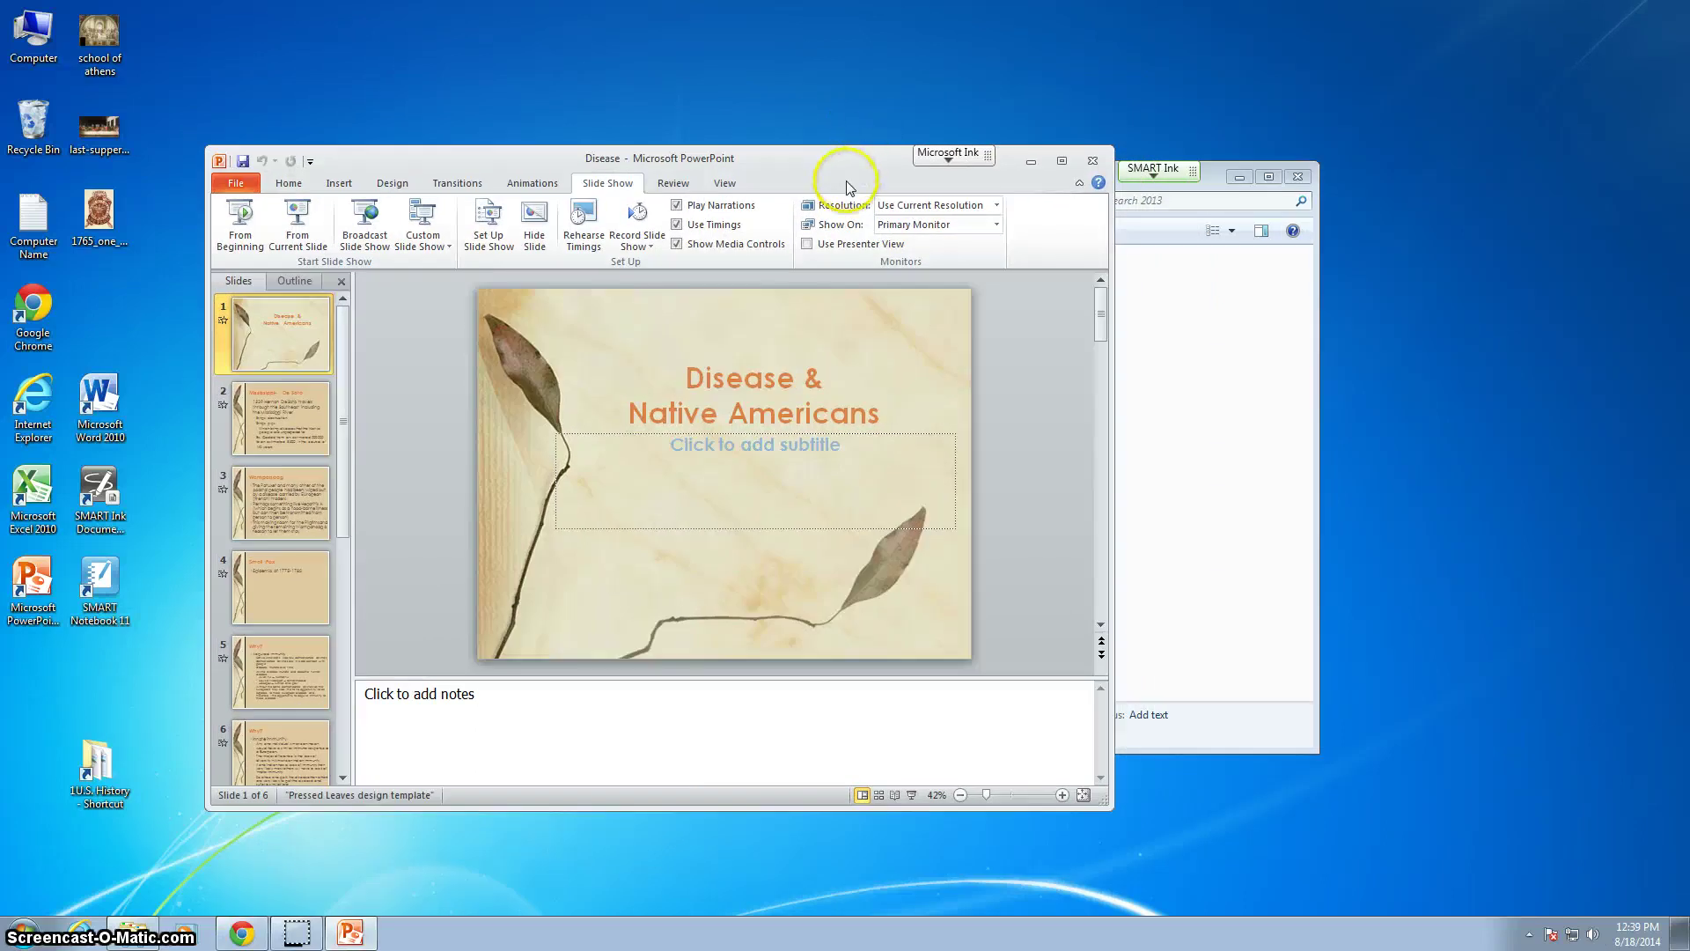
left_click(980, 226)
left_click(906, 258)
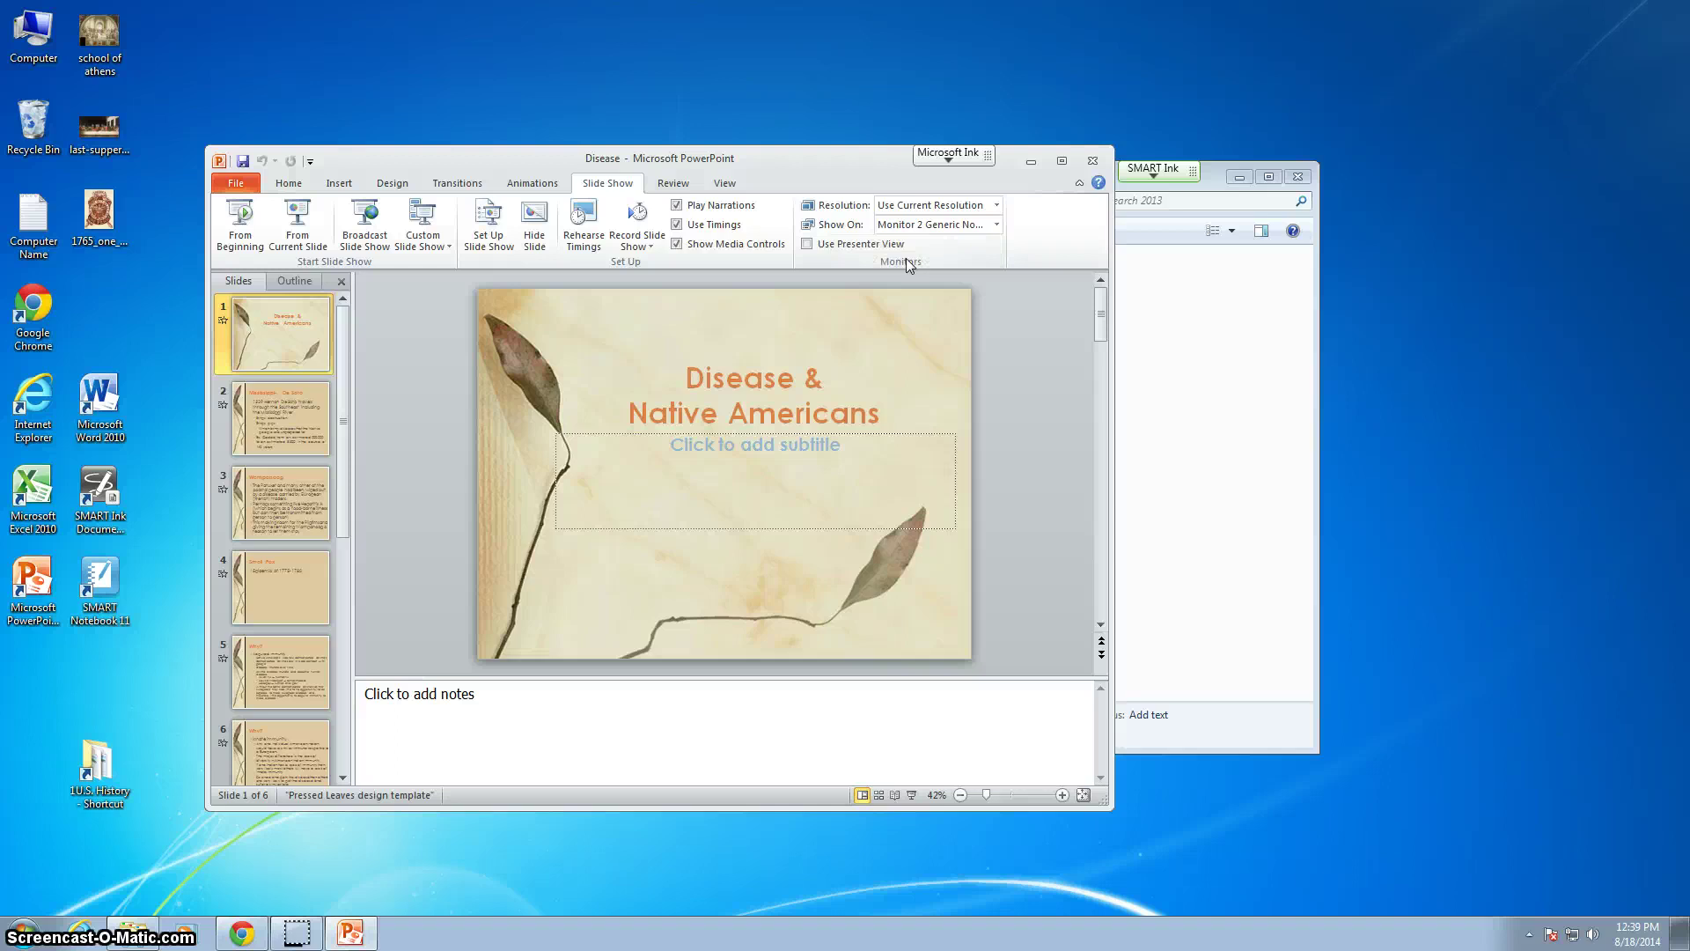
left_click(998, 226)
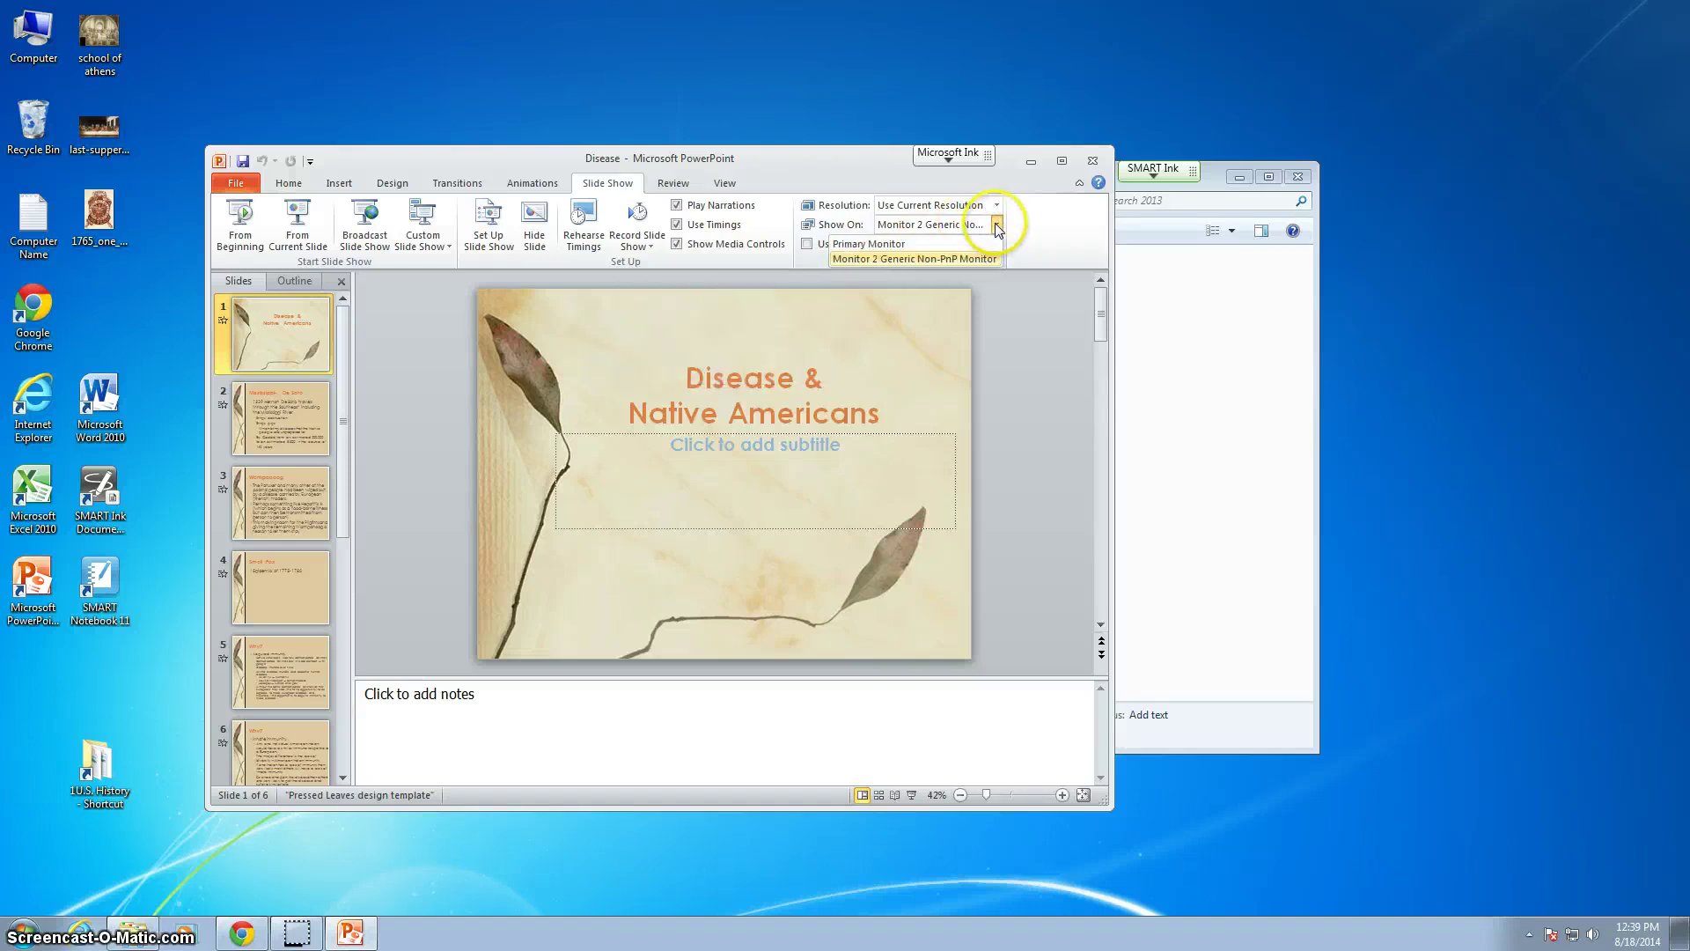
left_click(951, 258)
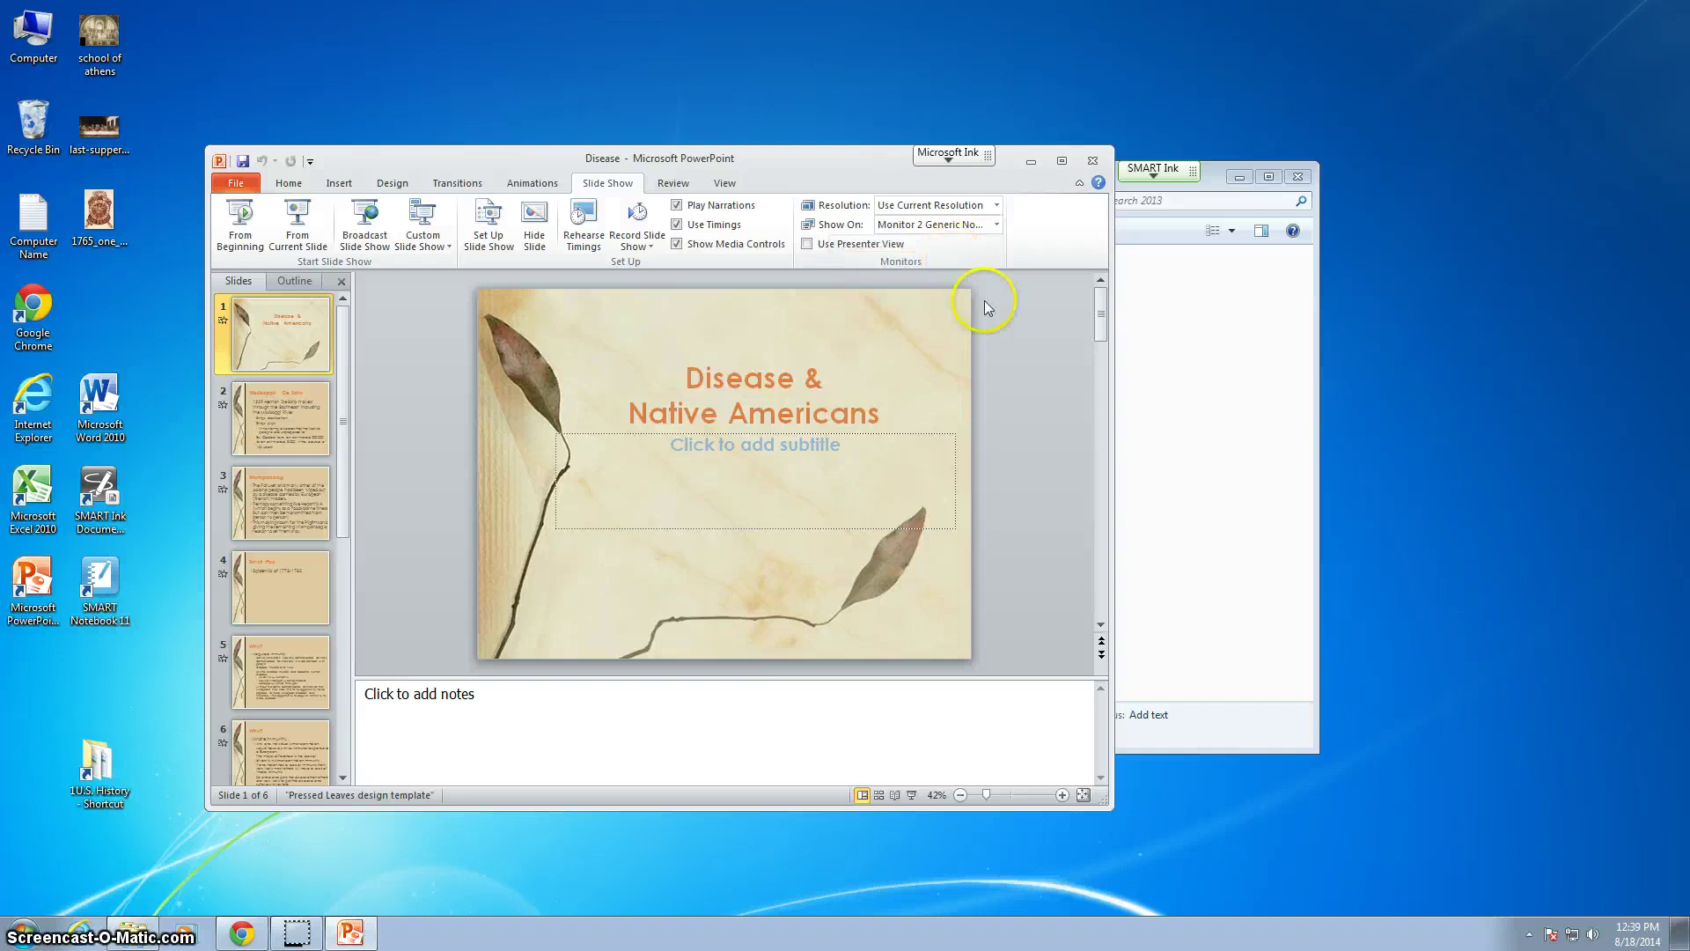
- Shift the window aside and launch the slide show from the status-bar Slide Show button
left_click_drag(748, 159, 616, 139)
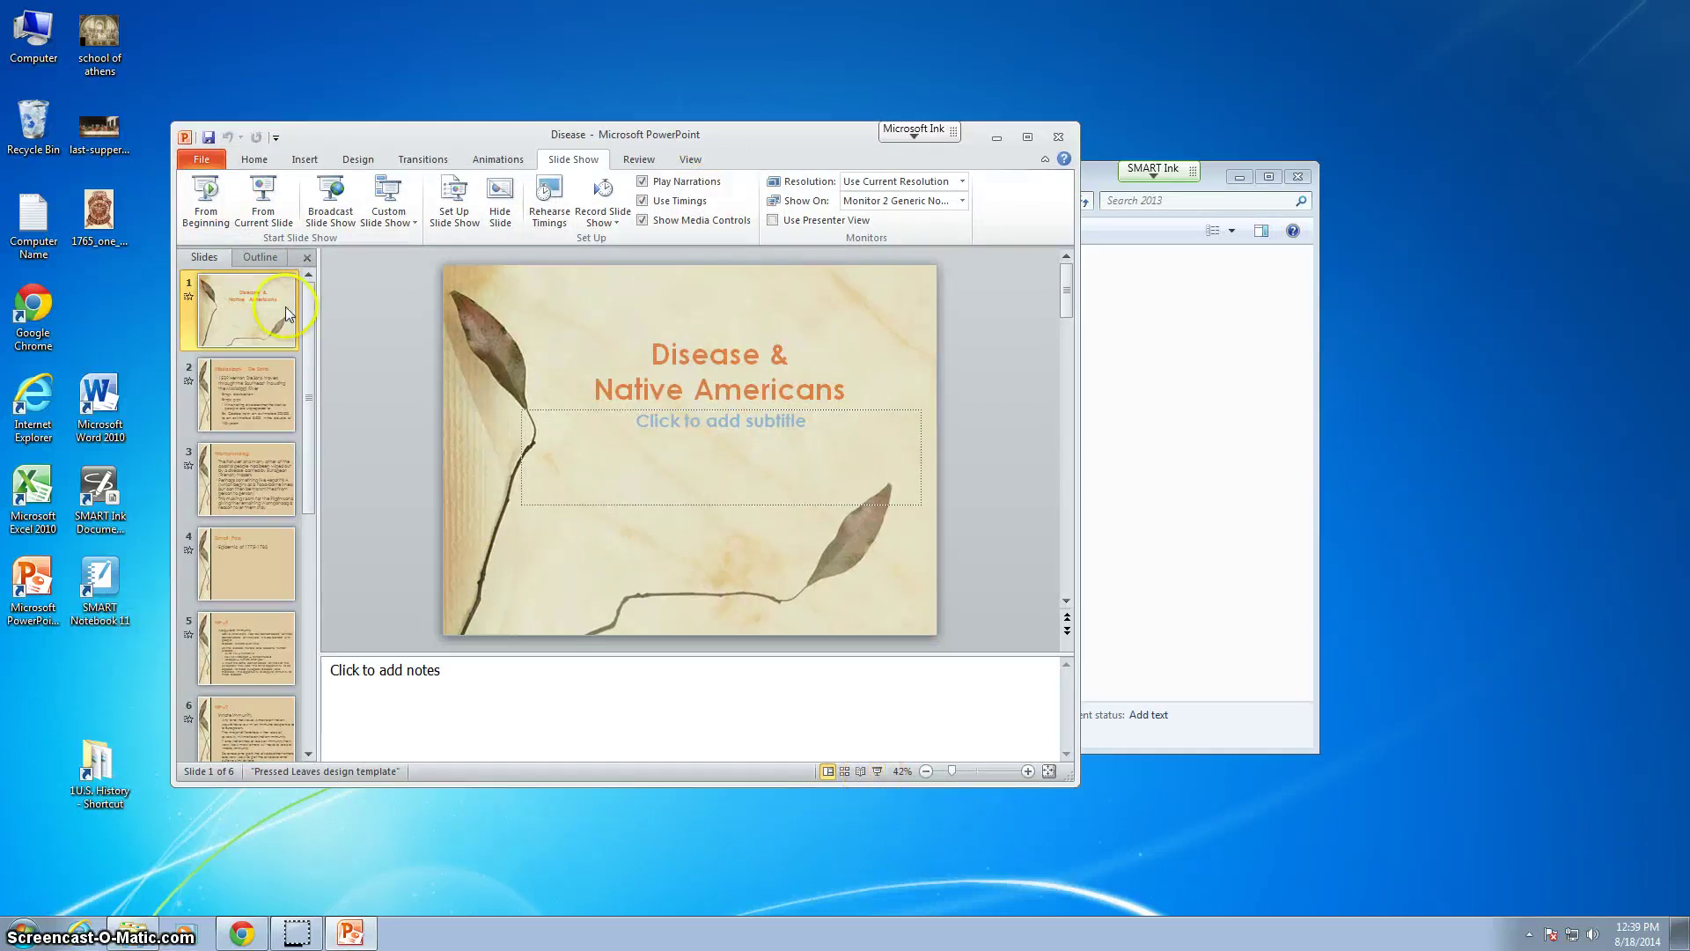
left_click(228, 225)
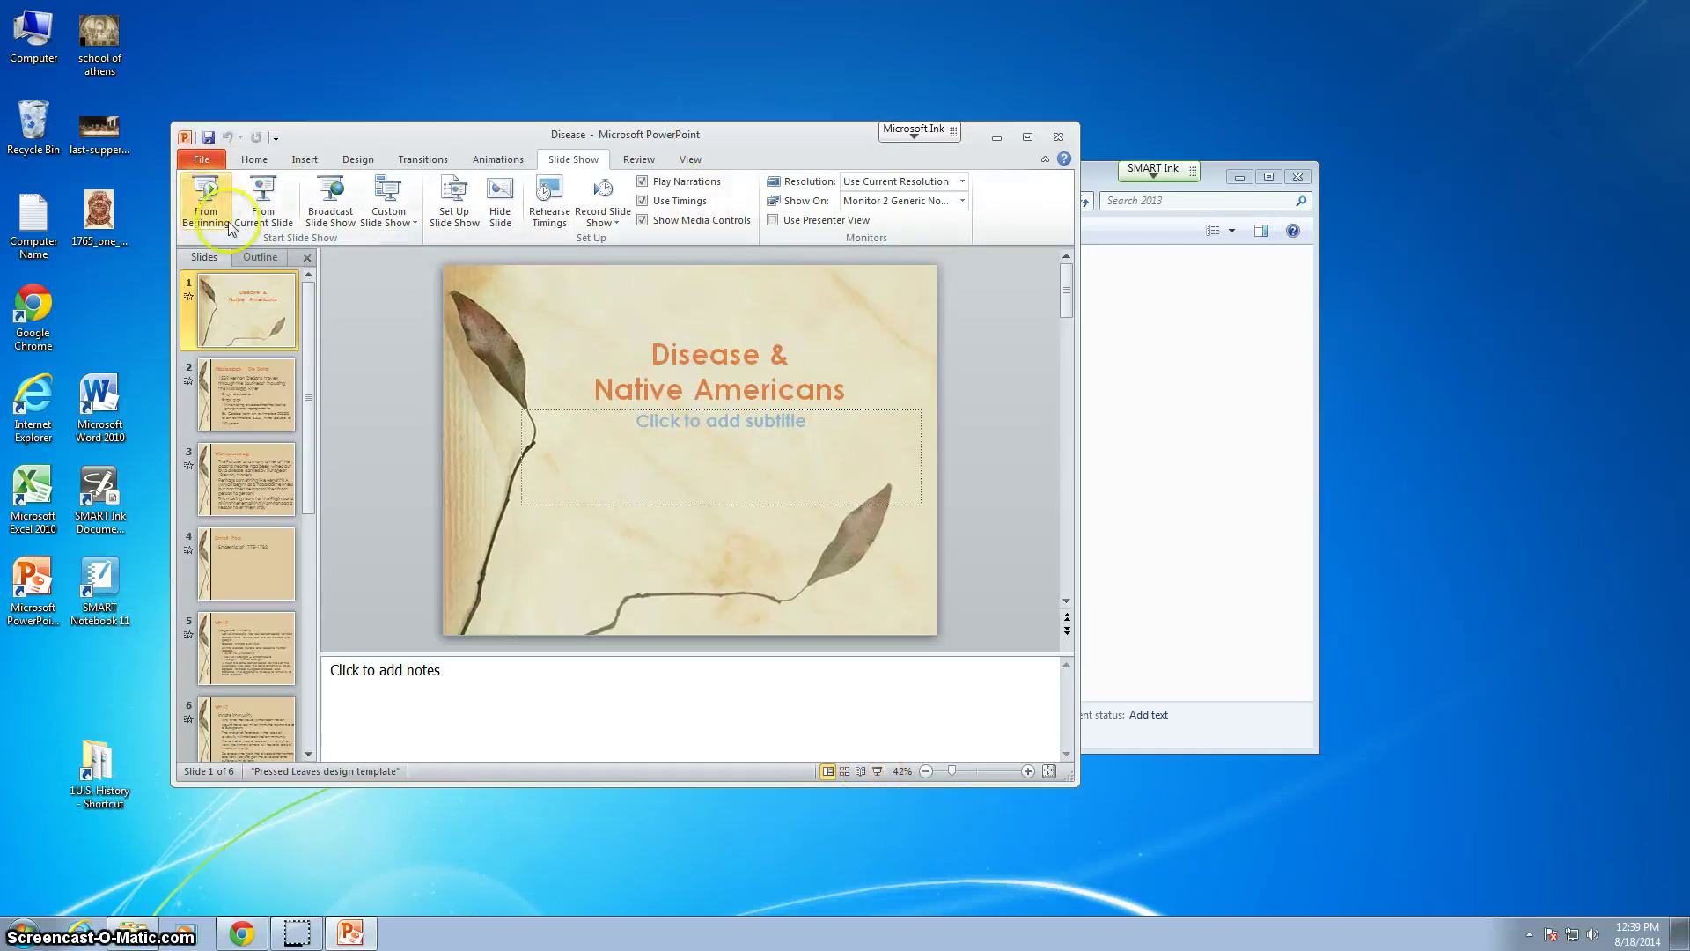
left_click(878, 772)
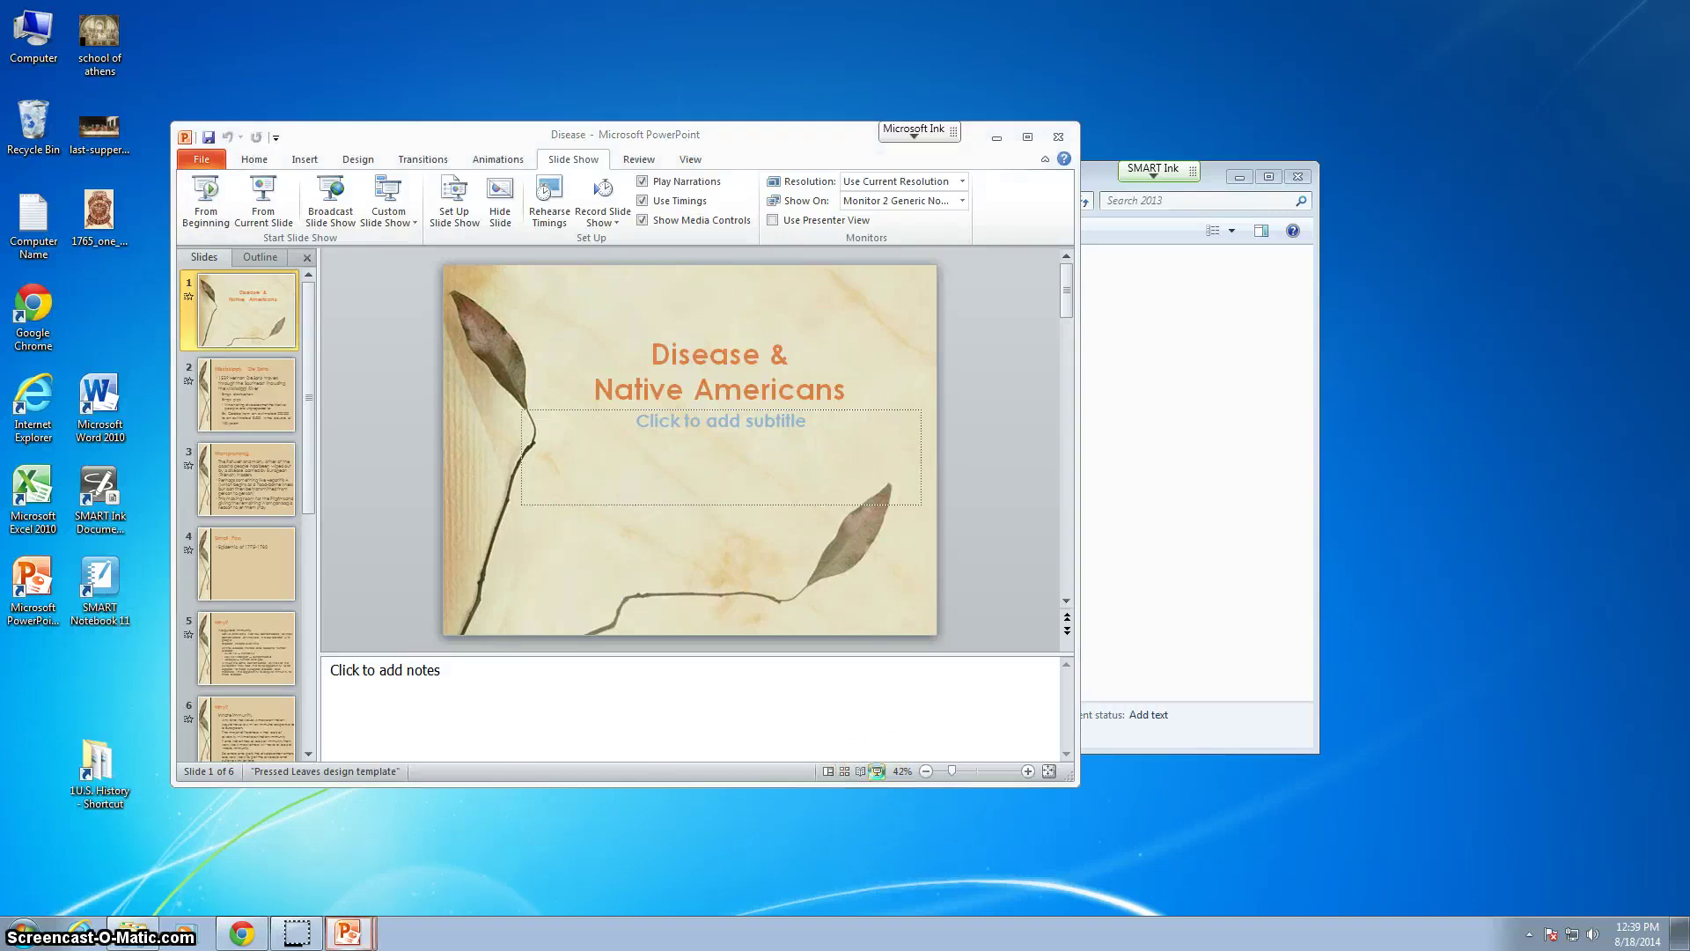
left_click(1351, 807)
left_click(1385, 796)
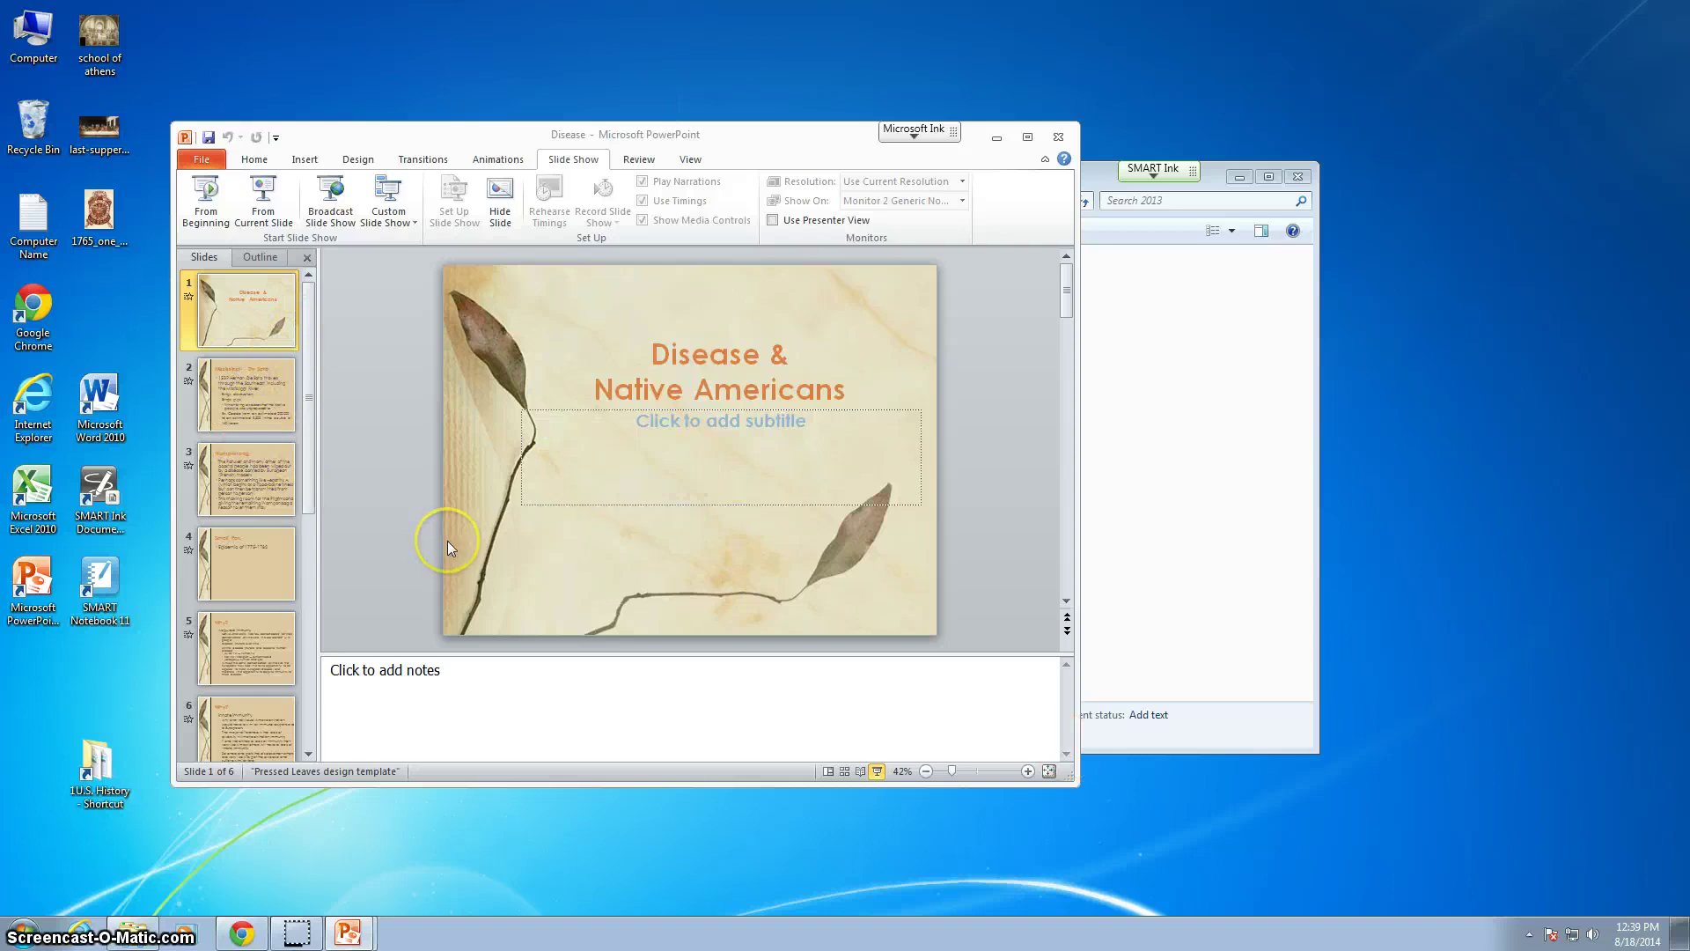
- Refocus the editing window and page down through slides 2–5
left_click(236, 402)
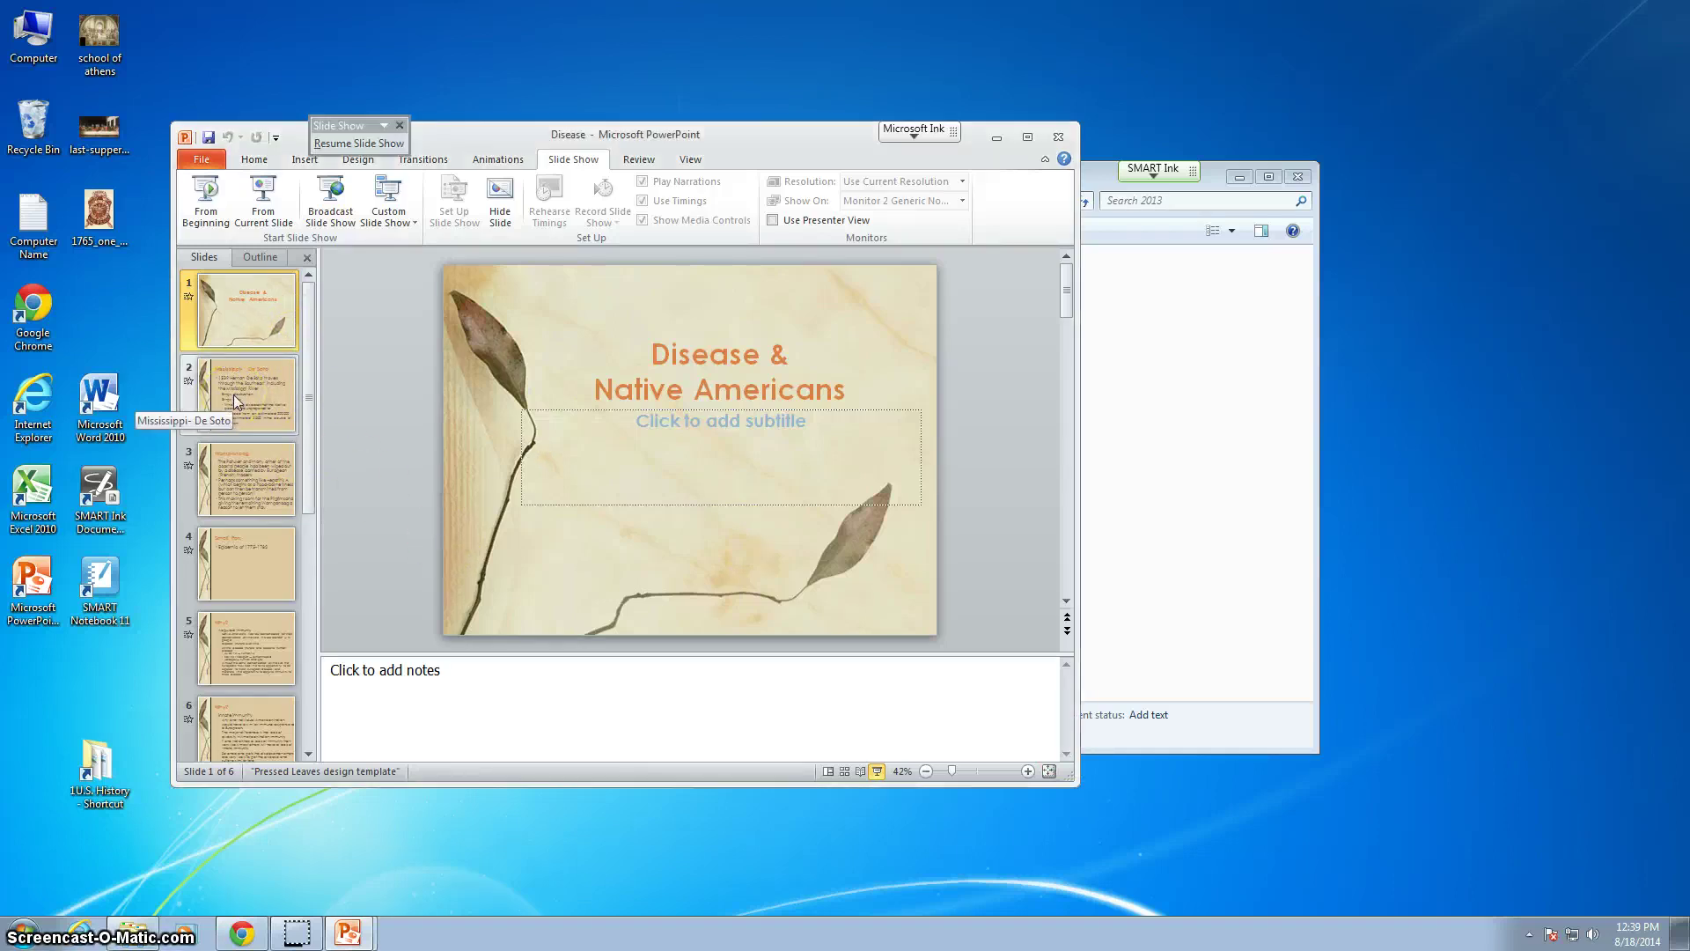
left_click(249, 398)
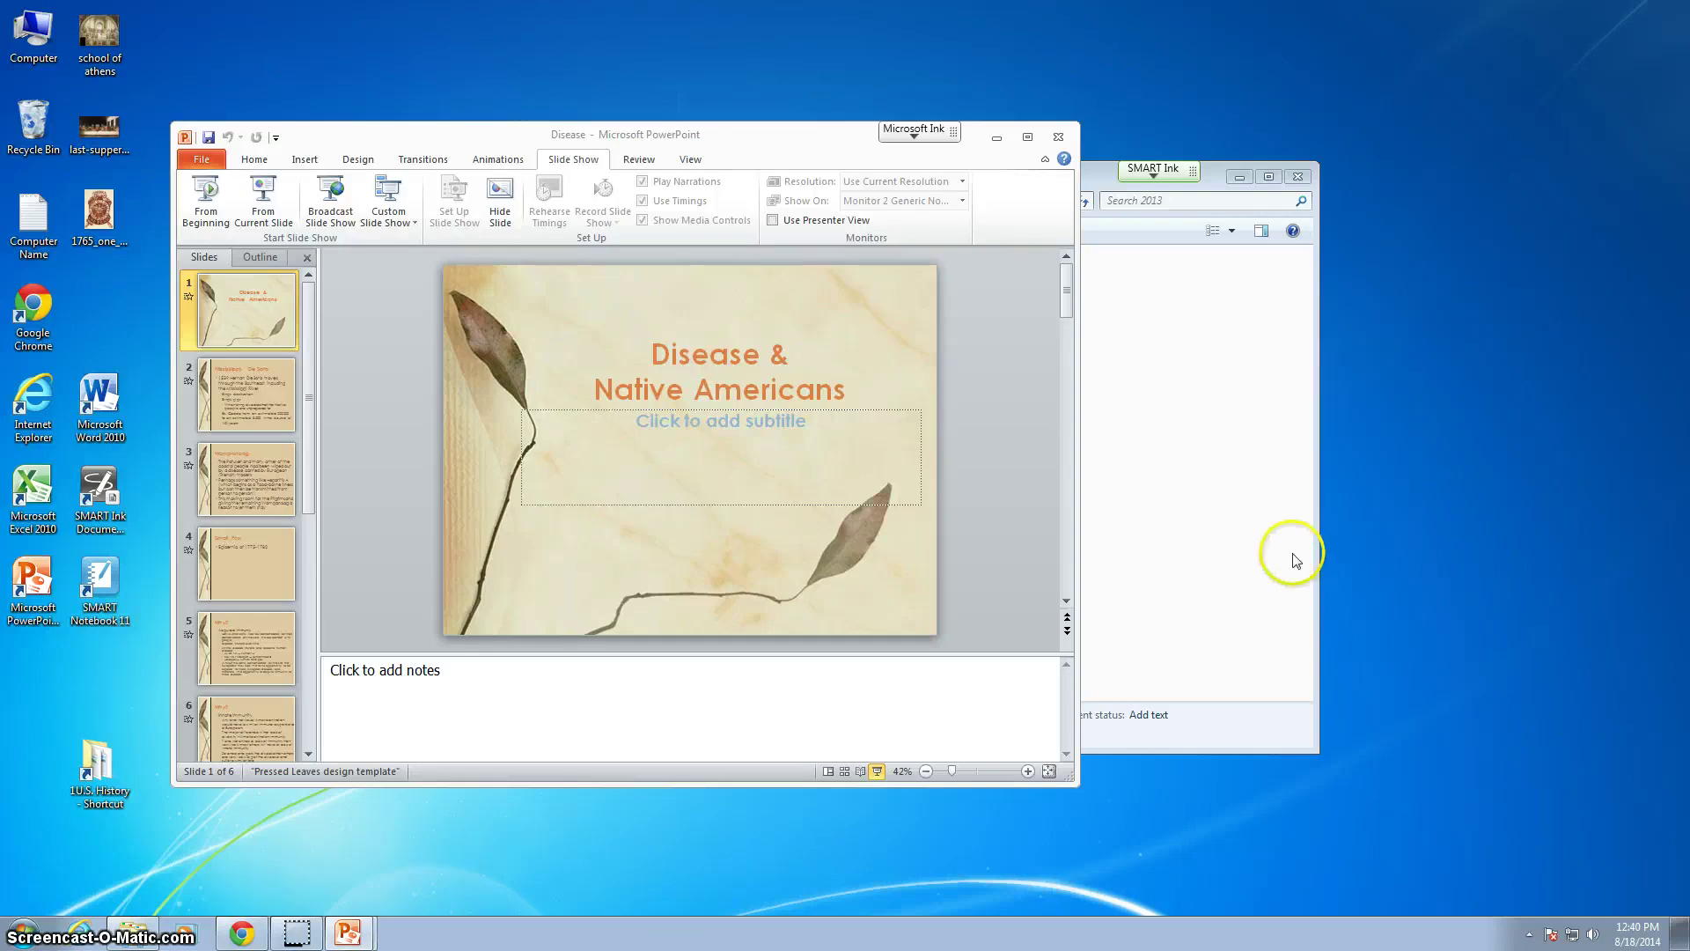
scroll(1296, 561, "down", 1)
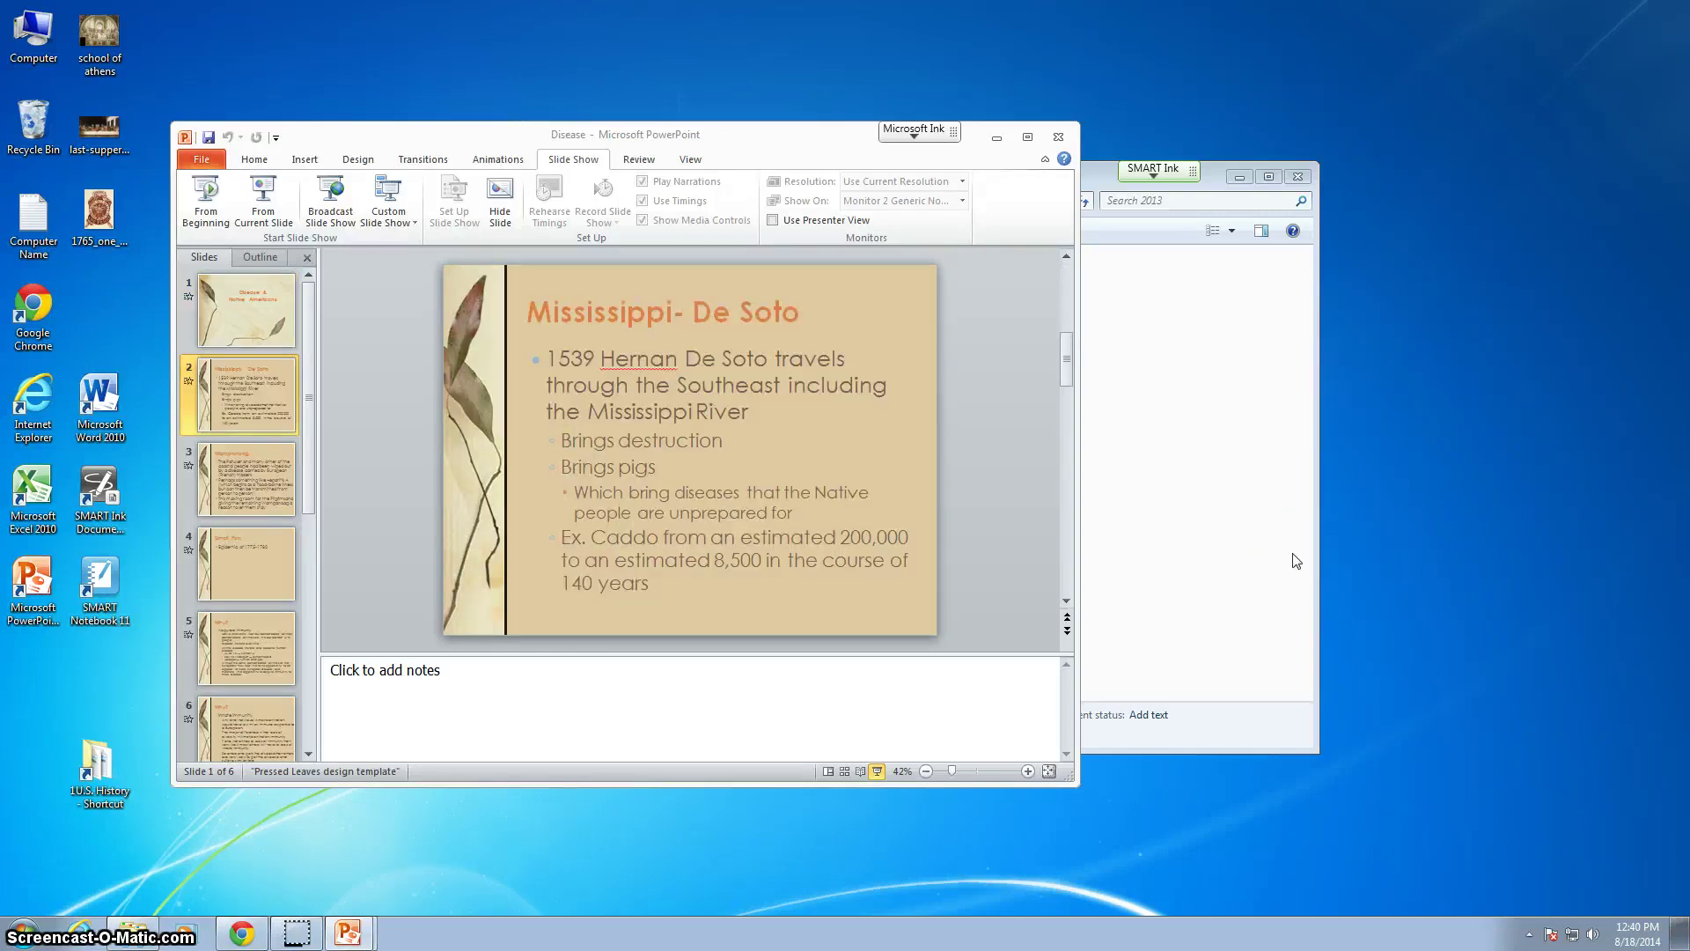
scroll(1296, 561, "down", 1)
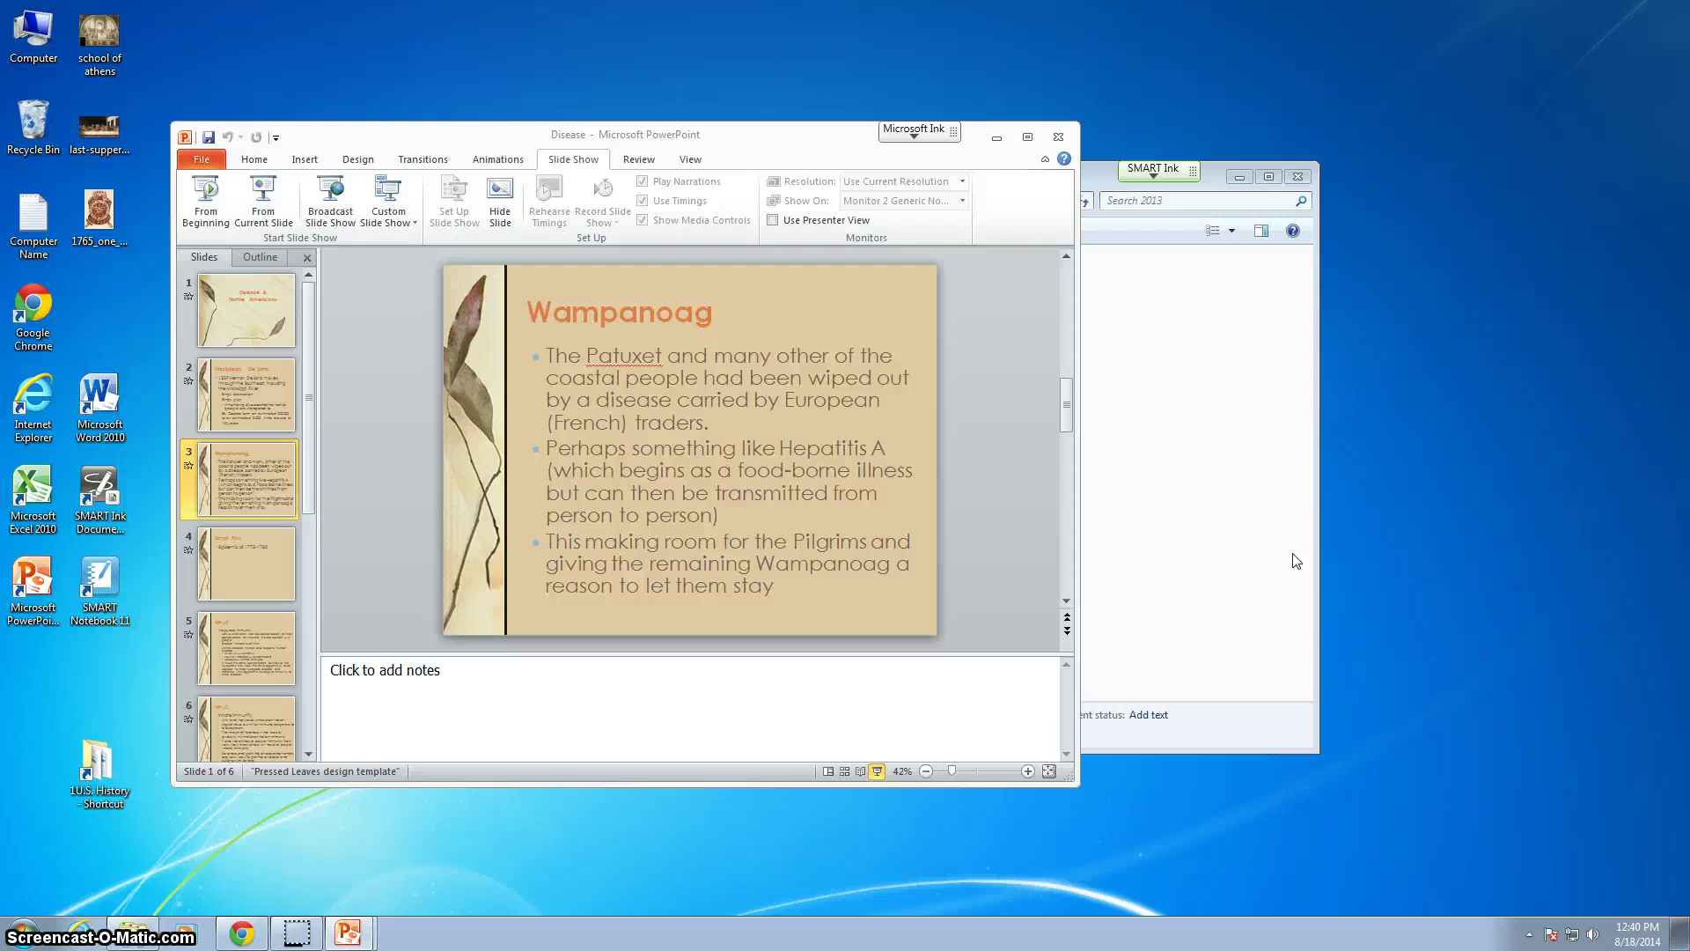
scroll(1296, 561, "down", 1)
scroll(1296, 561, "down", 1)
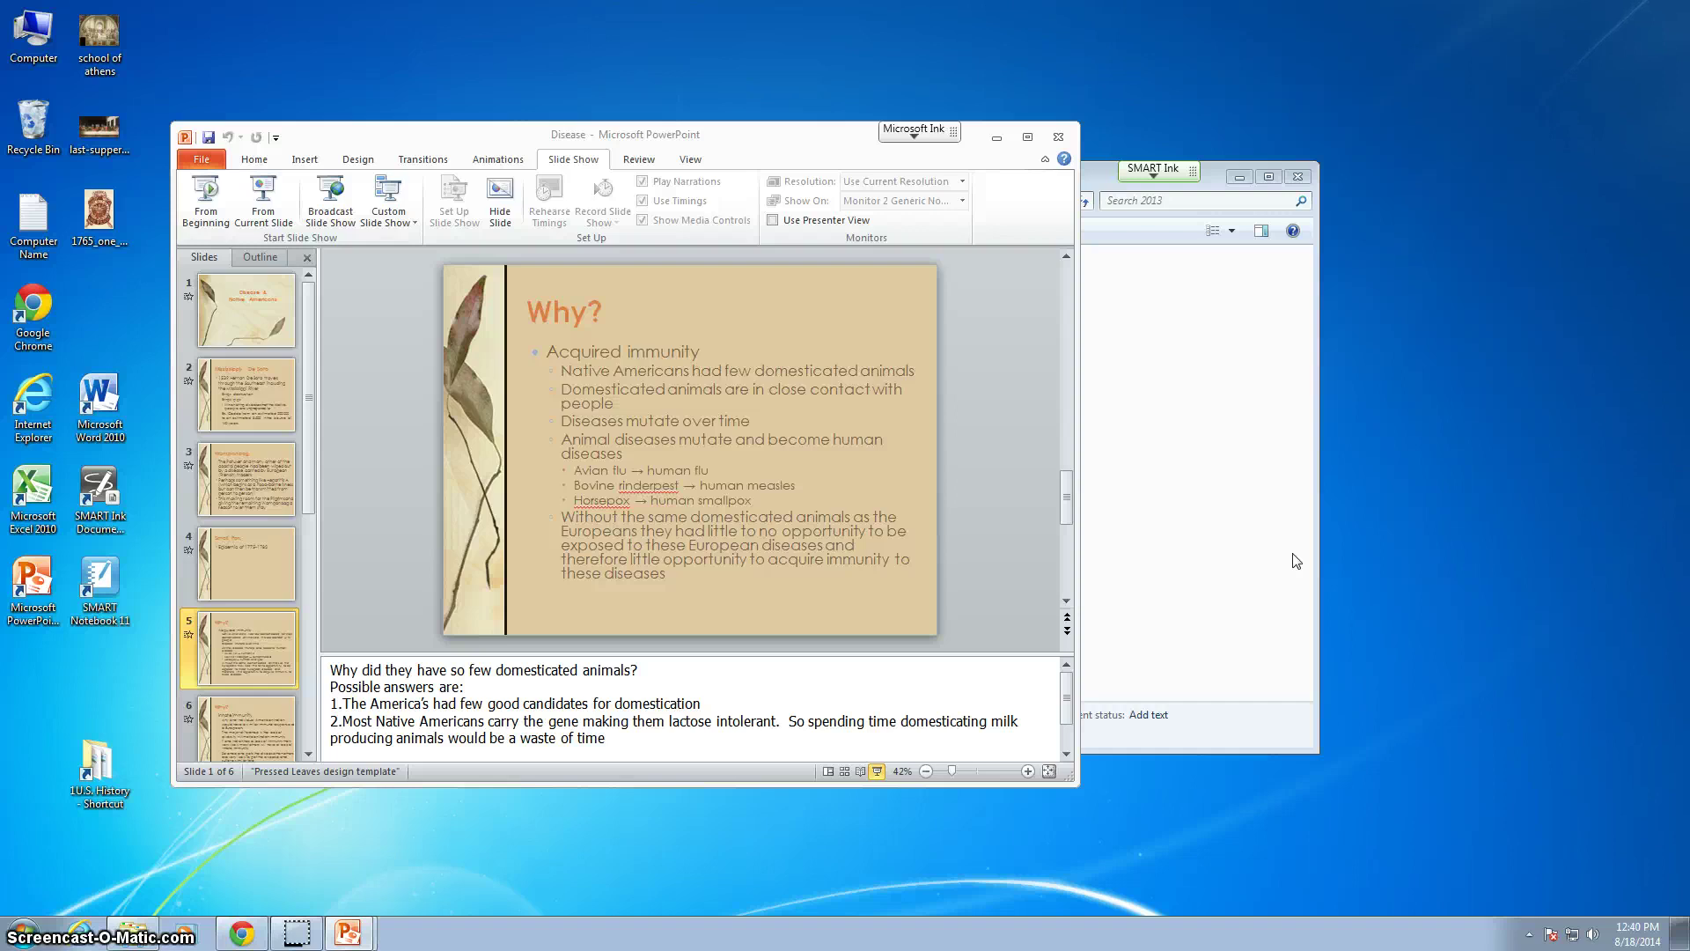
scroll(1296, 561, "down", 1)
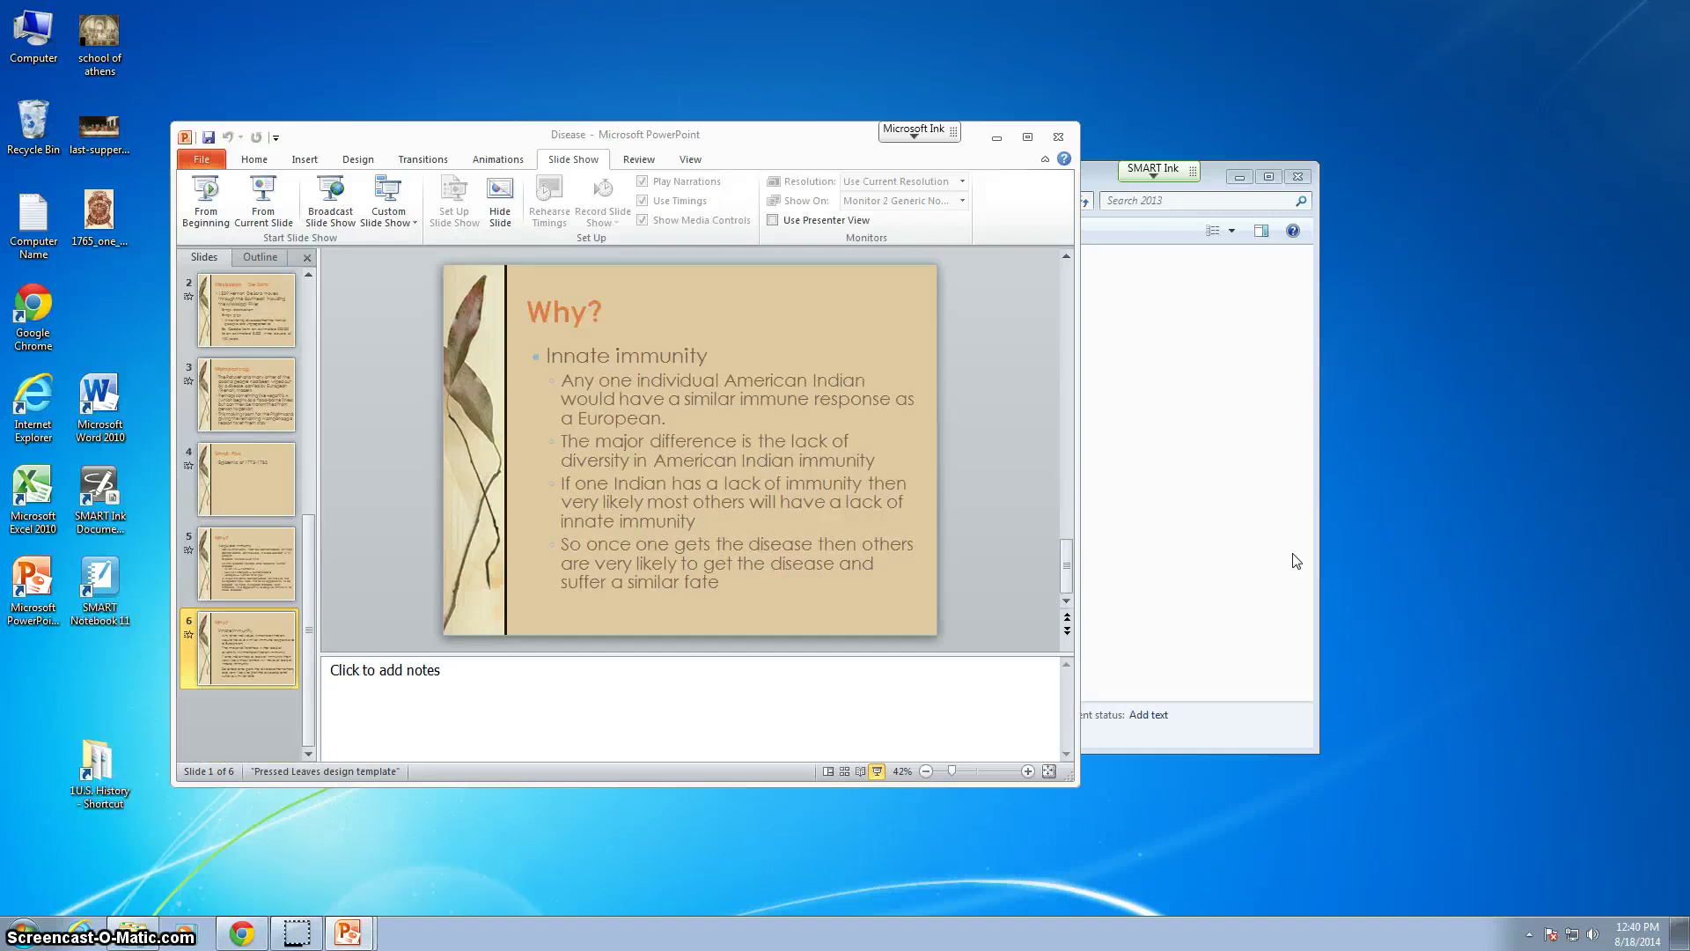
- Page back and forth through the deck, settling on slide 3, Wampanoag
scroll(1296, 561, "up", 2)
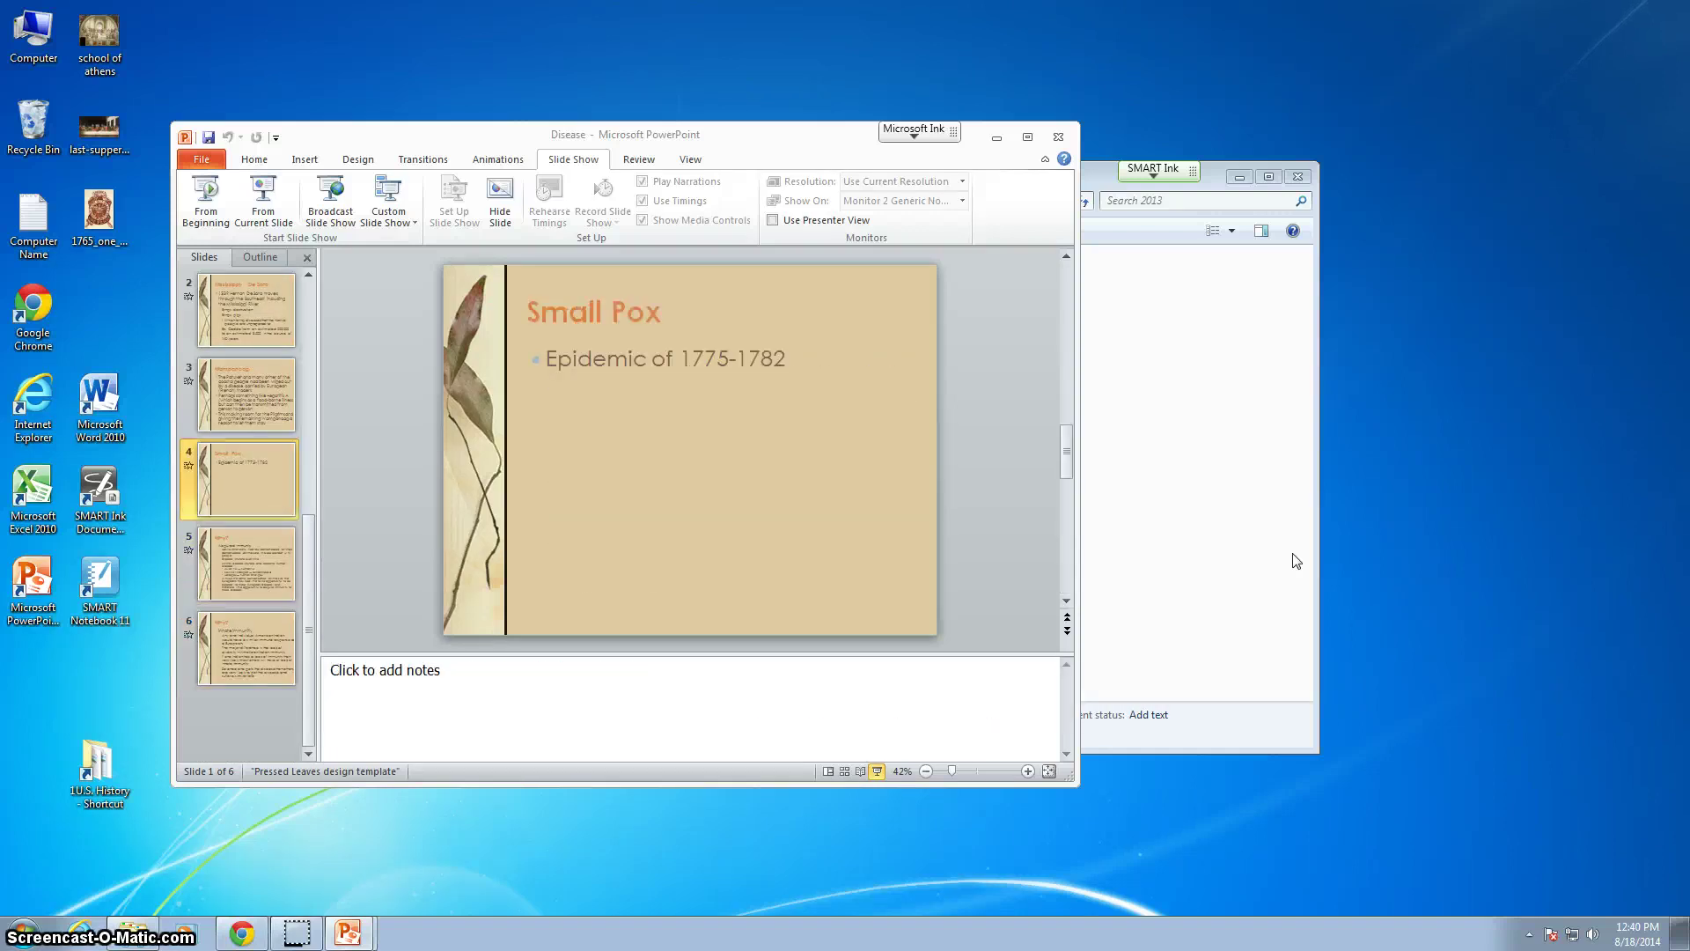
scroll(1296, 561, "up", 2)
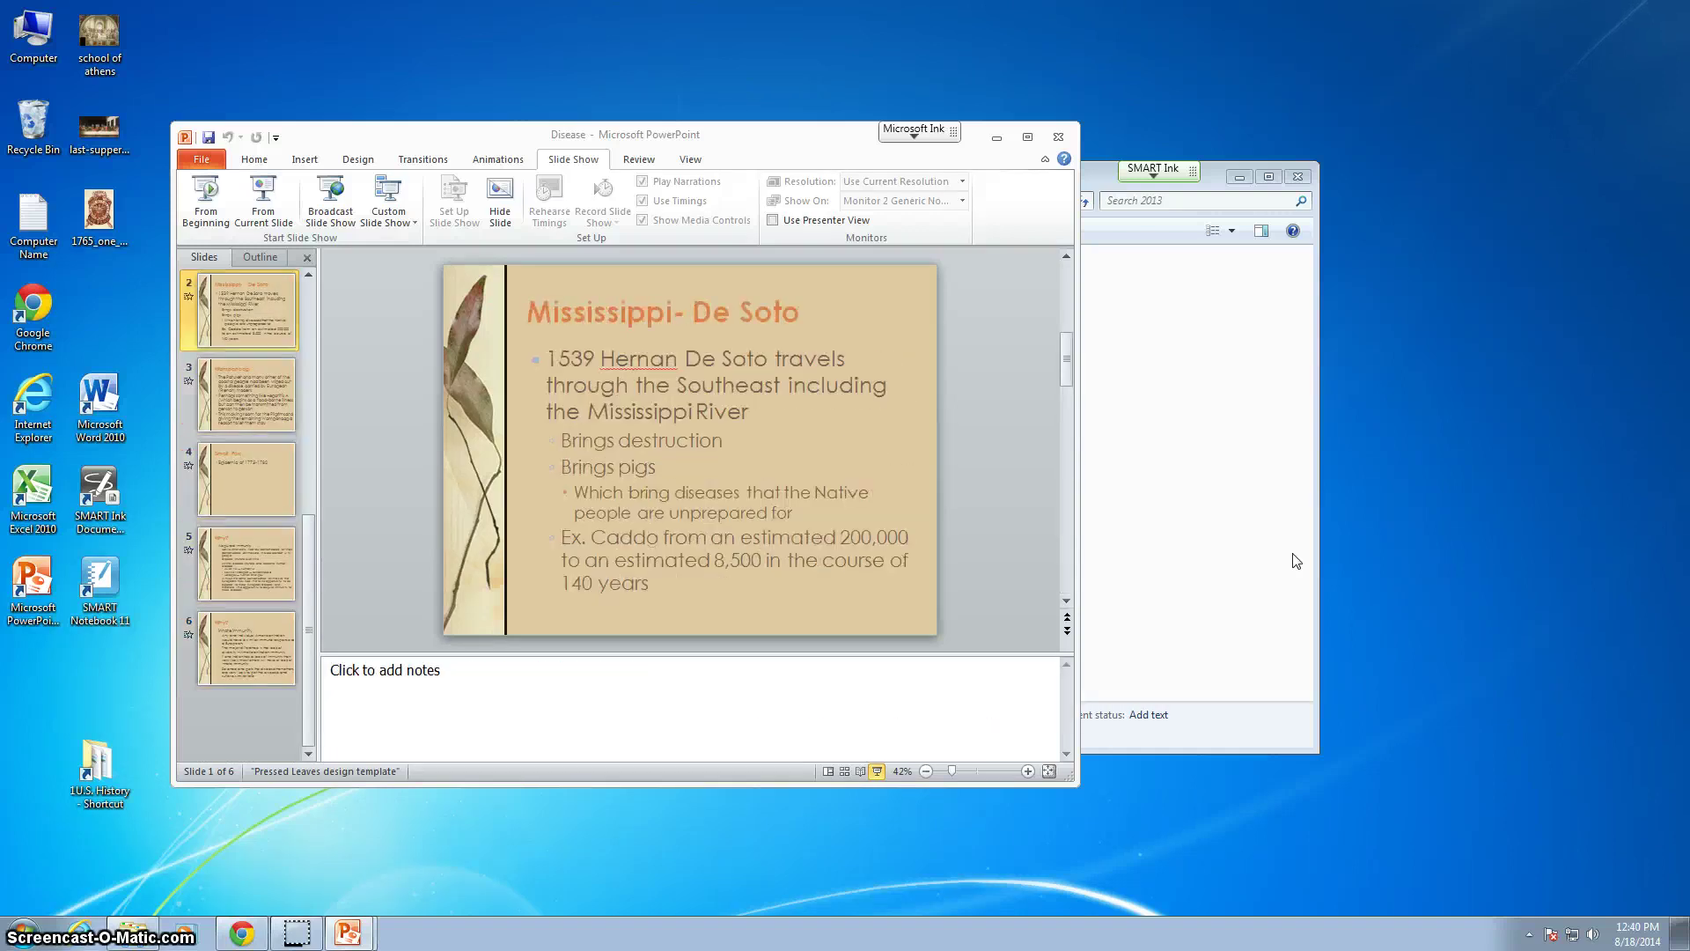
scroll(1296, 561, "up", 1)
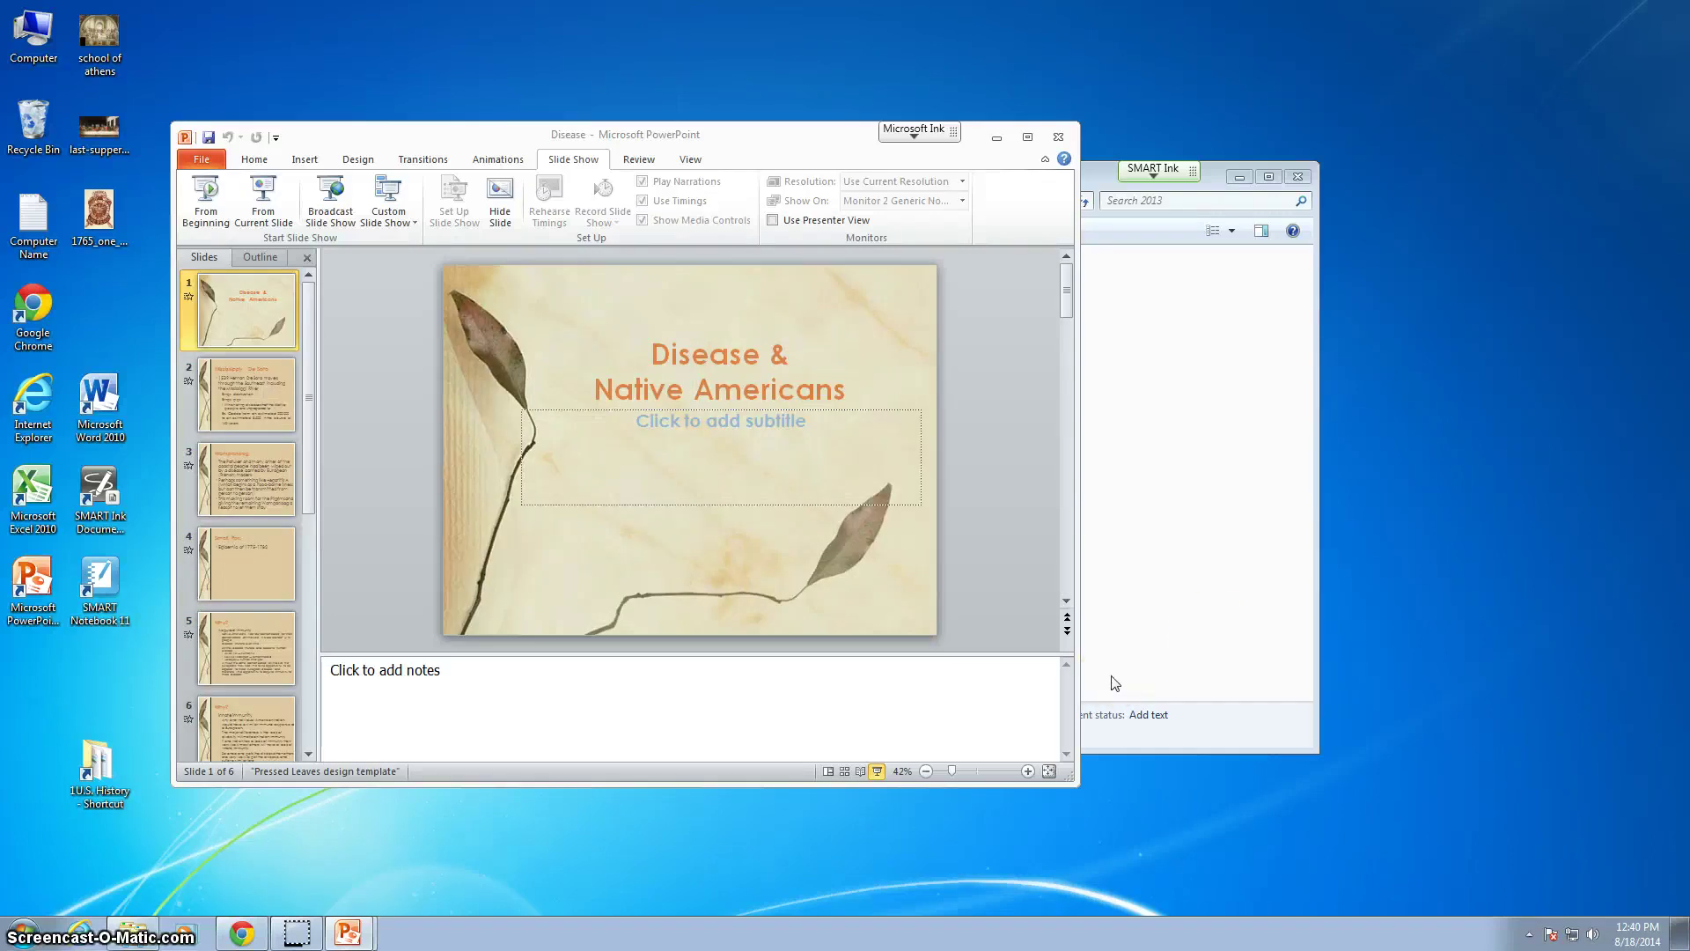
scroll(1021, 611, "down", 1)
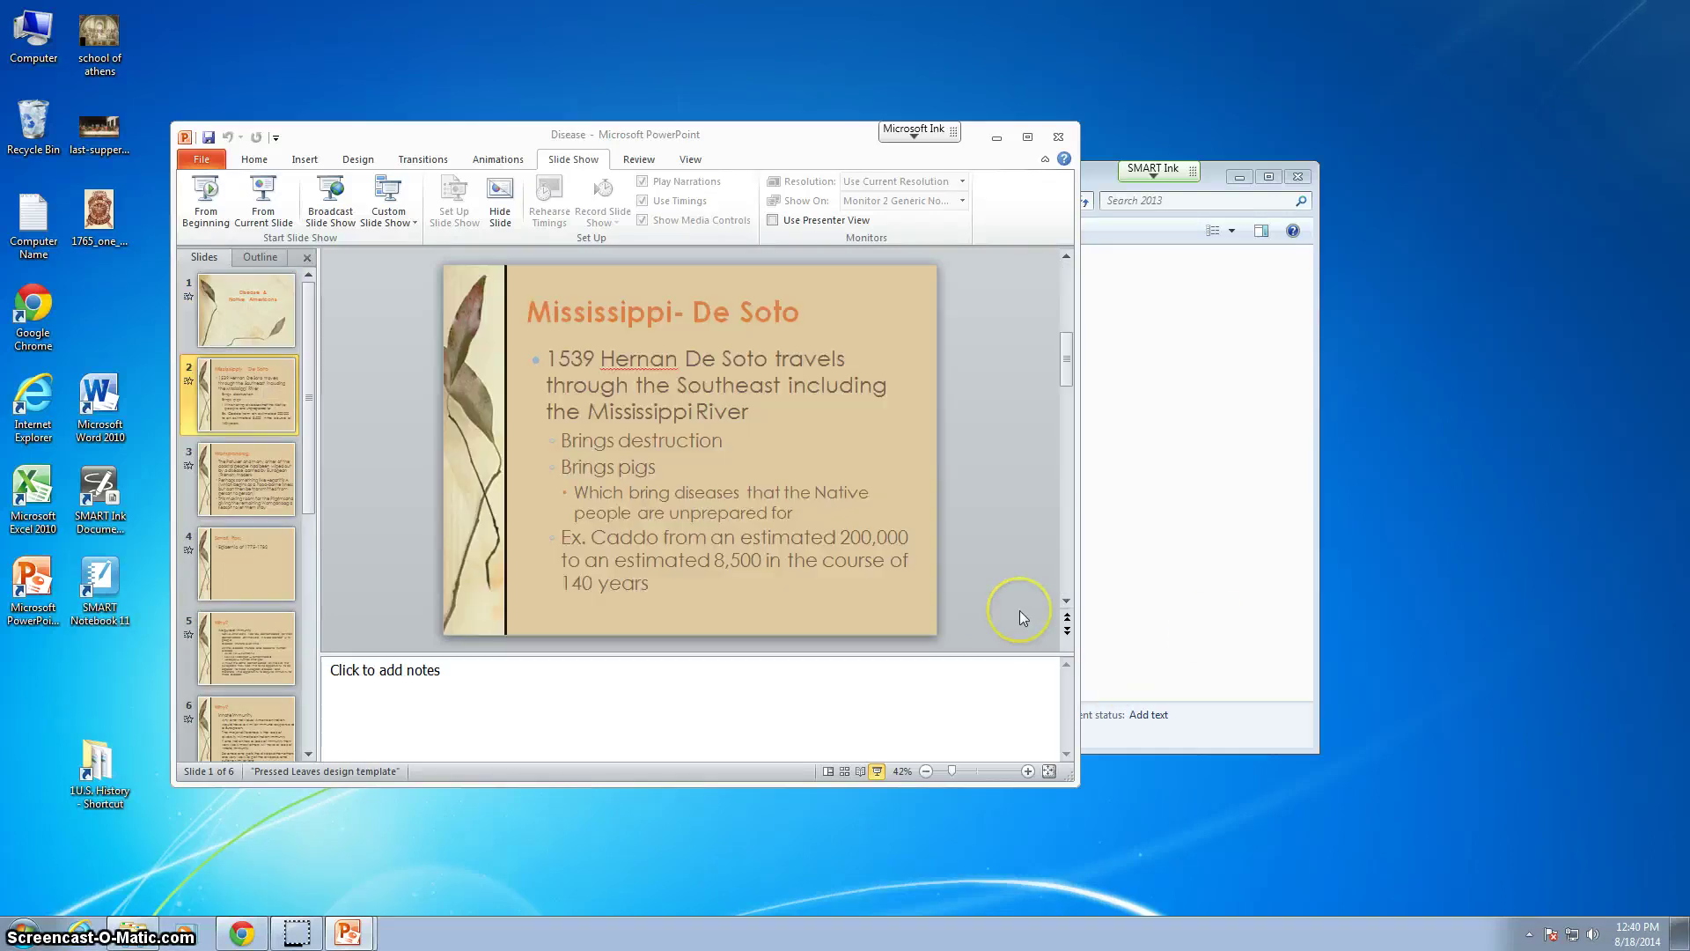
scroll(1019, 610, "down", 1)
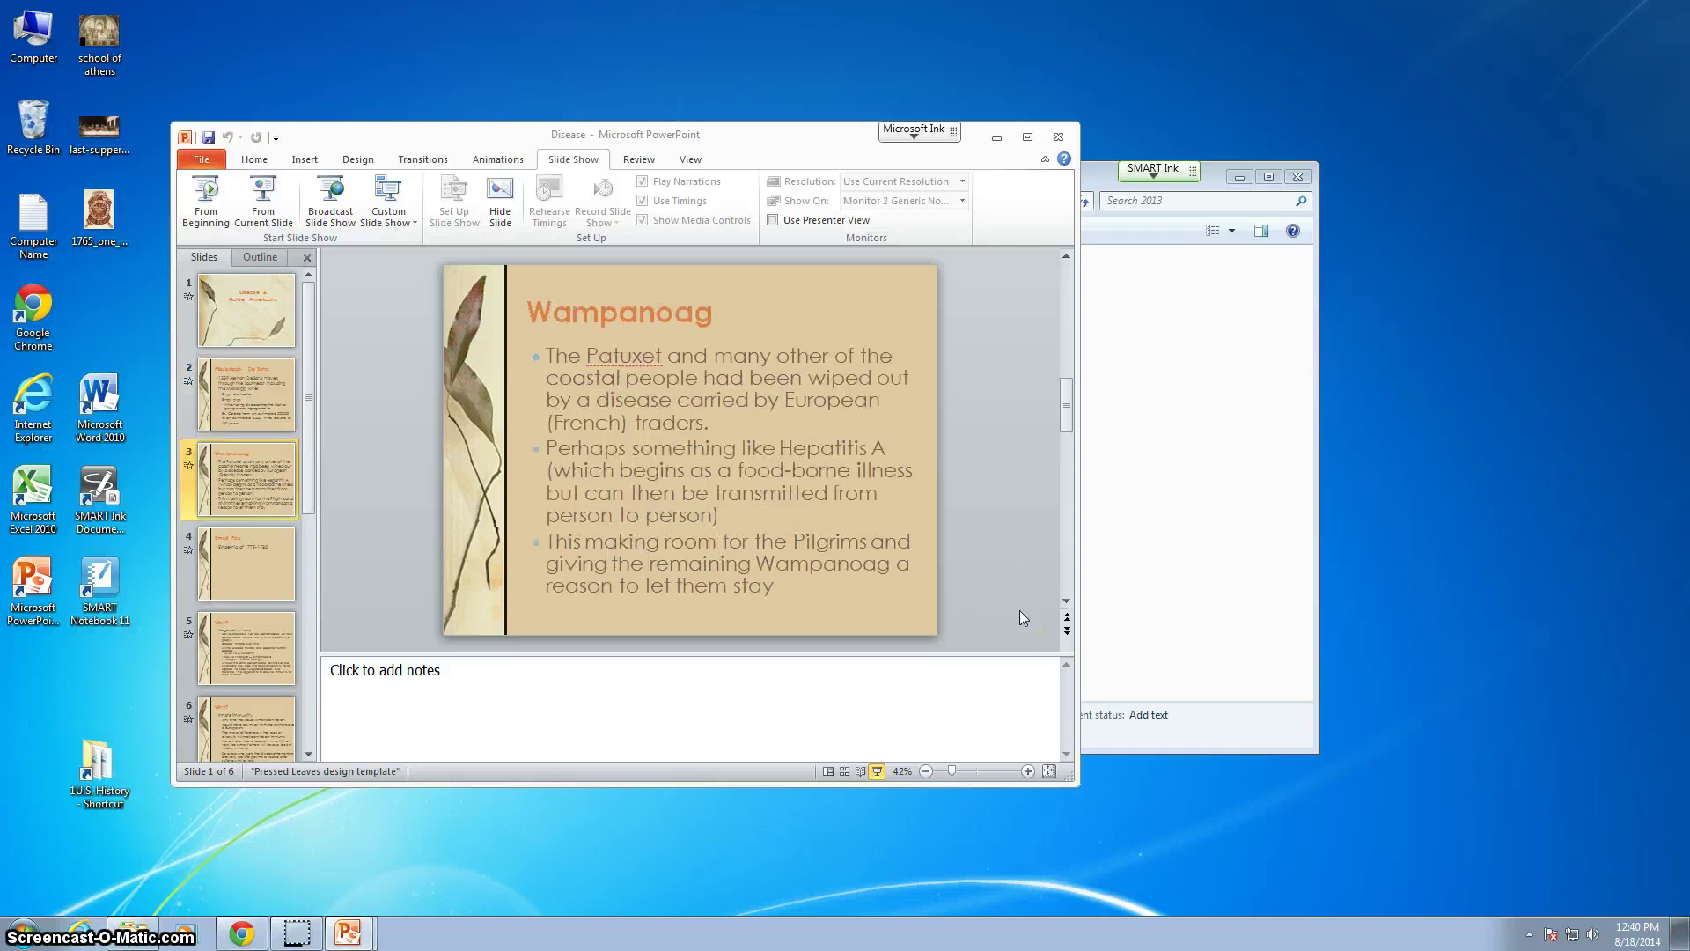
scroll(1020, 618, "down", 1)
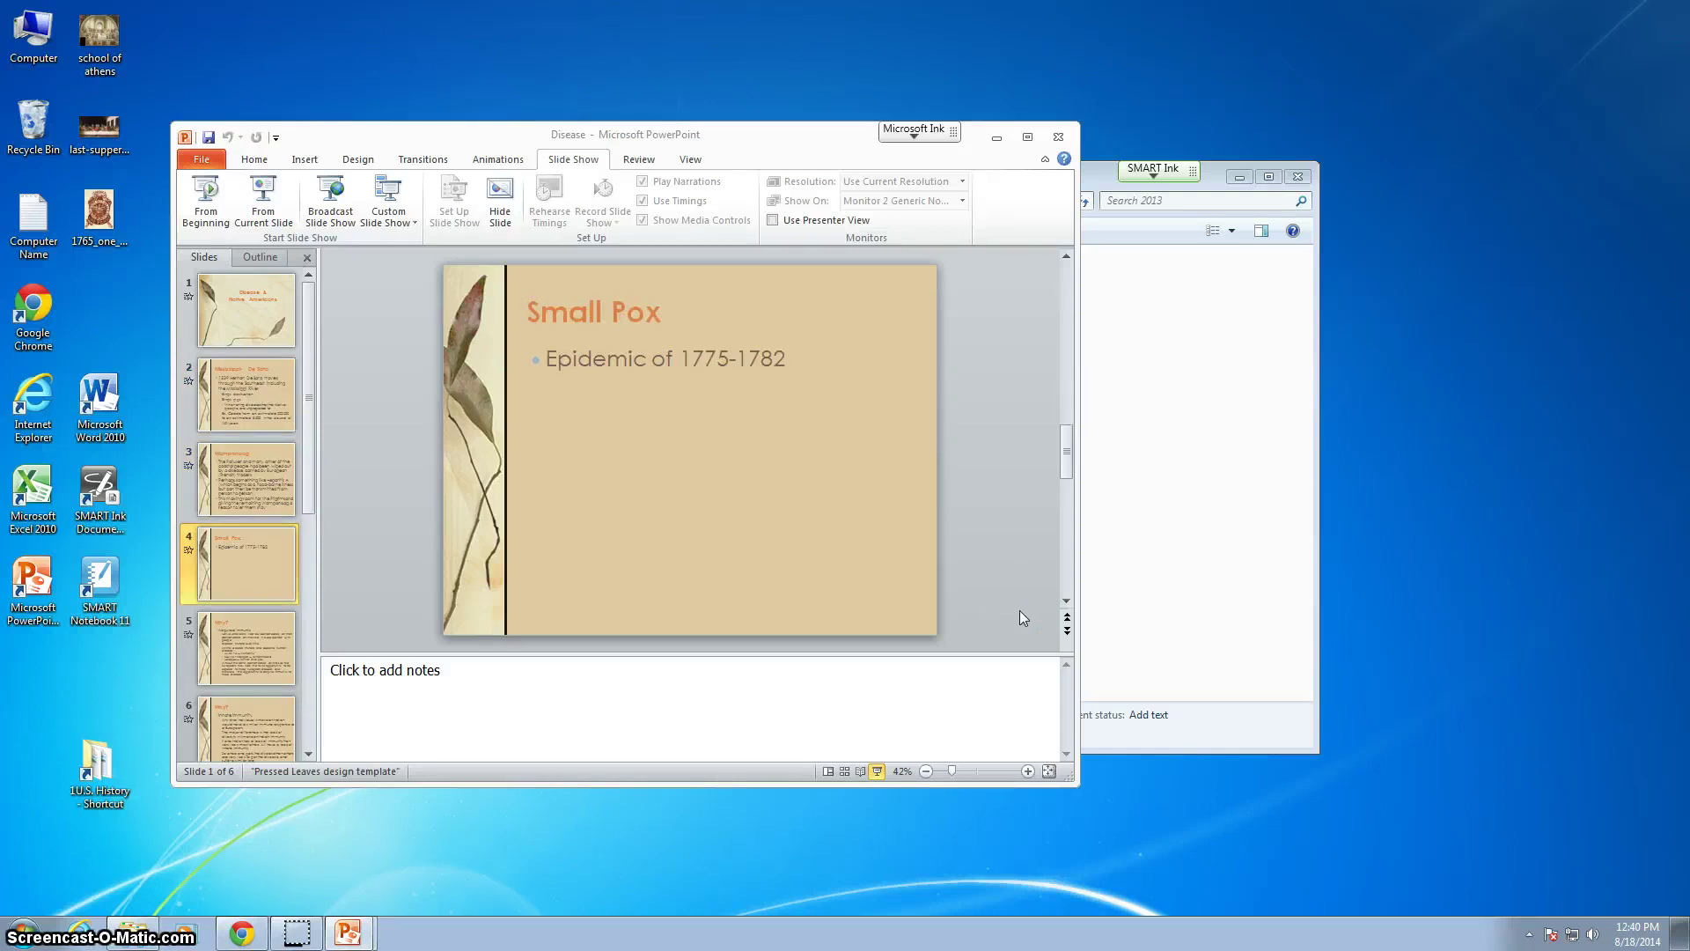
scroll(1020, 618, "down", 1)
scroll(1021, 618, "up", 2)
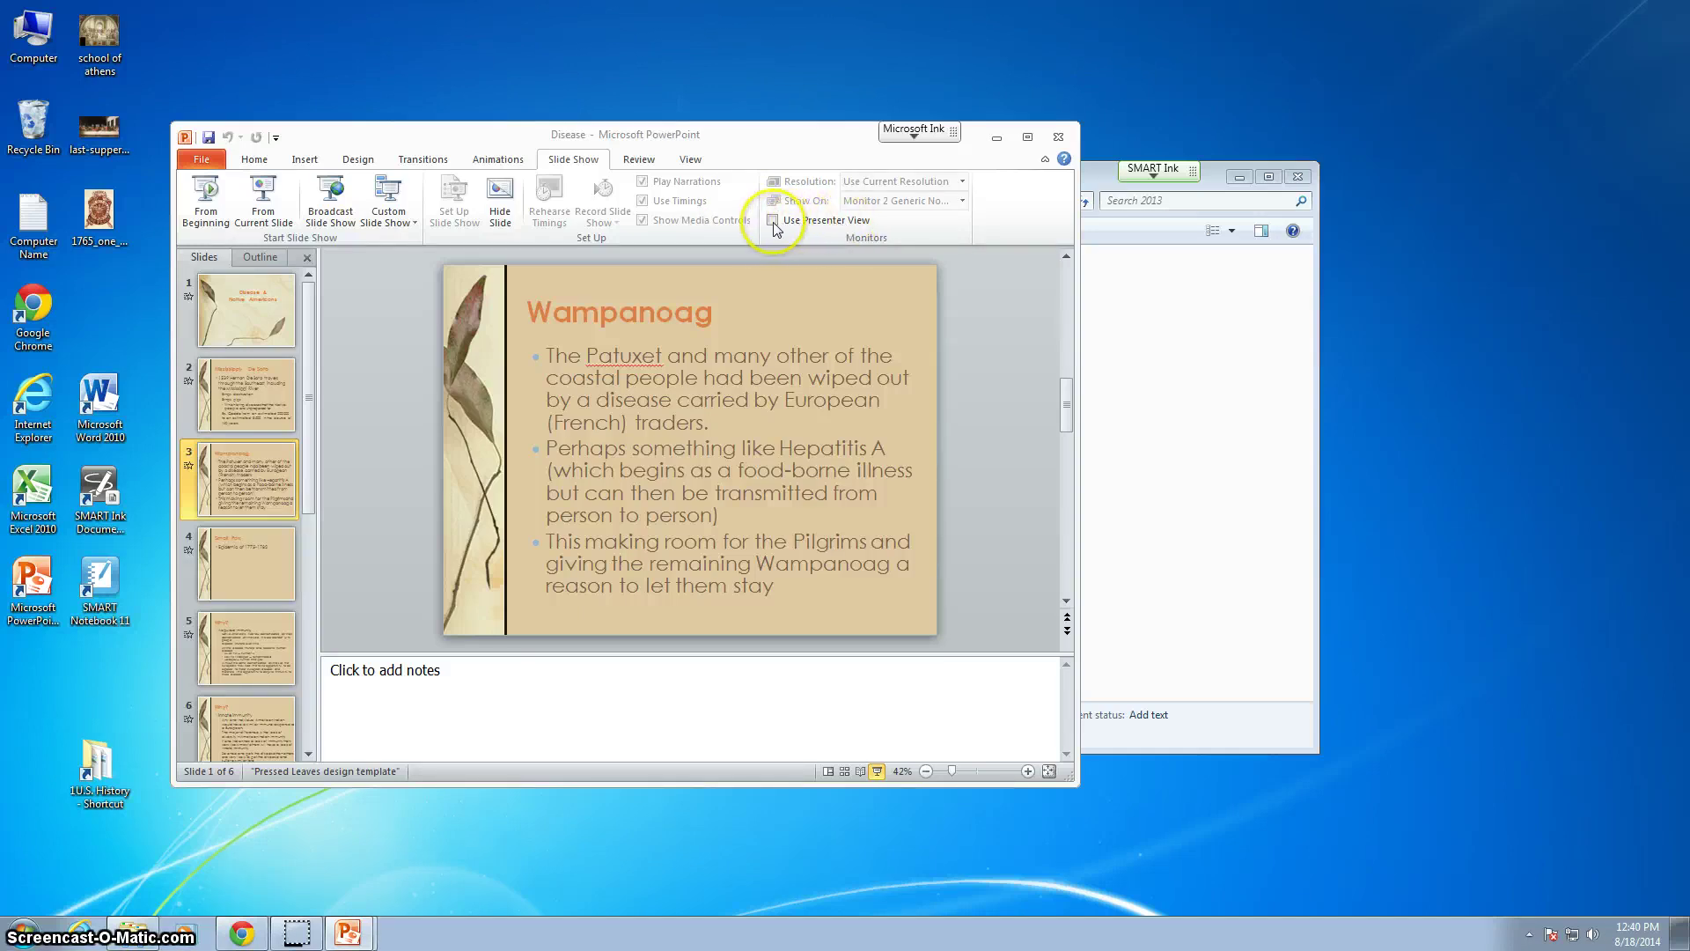
- Start the show with F5 and tick Use Presenter View on the Slide Show tab
key("F5")
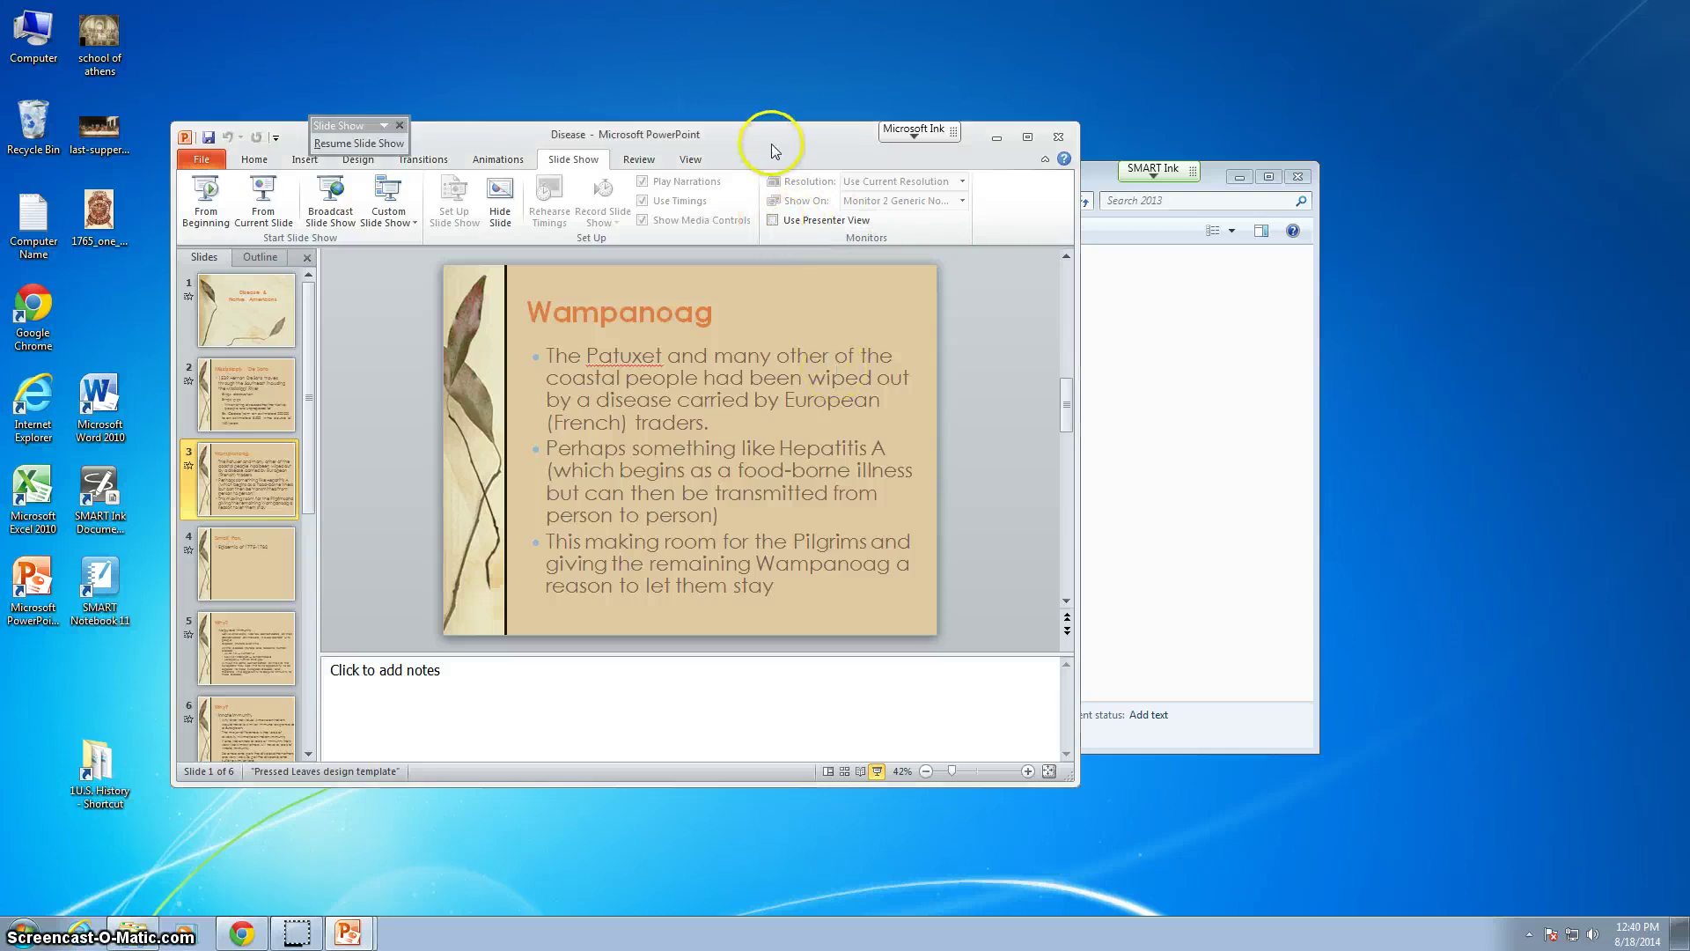
left_click(773, 220)
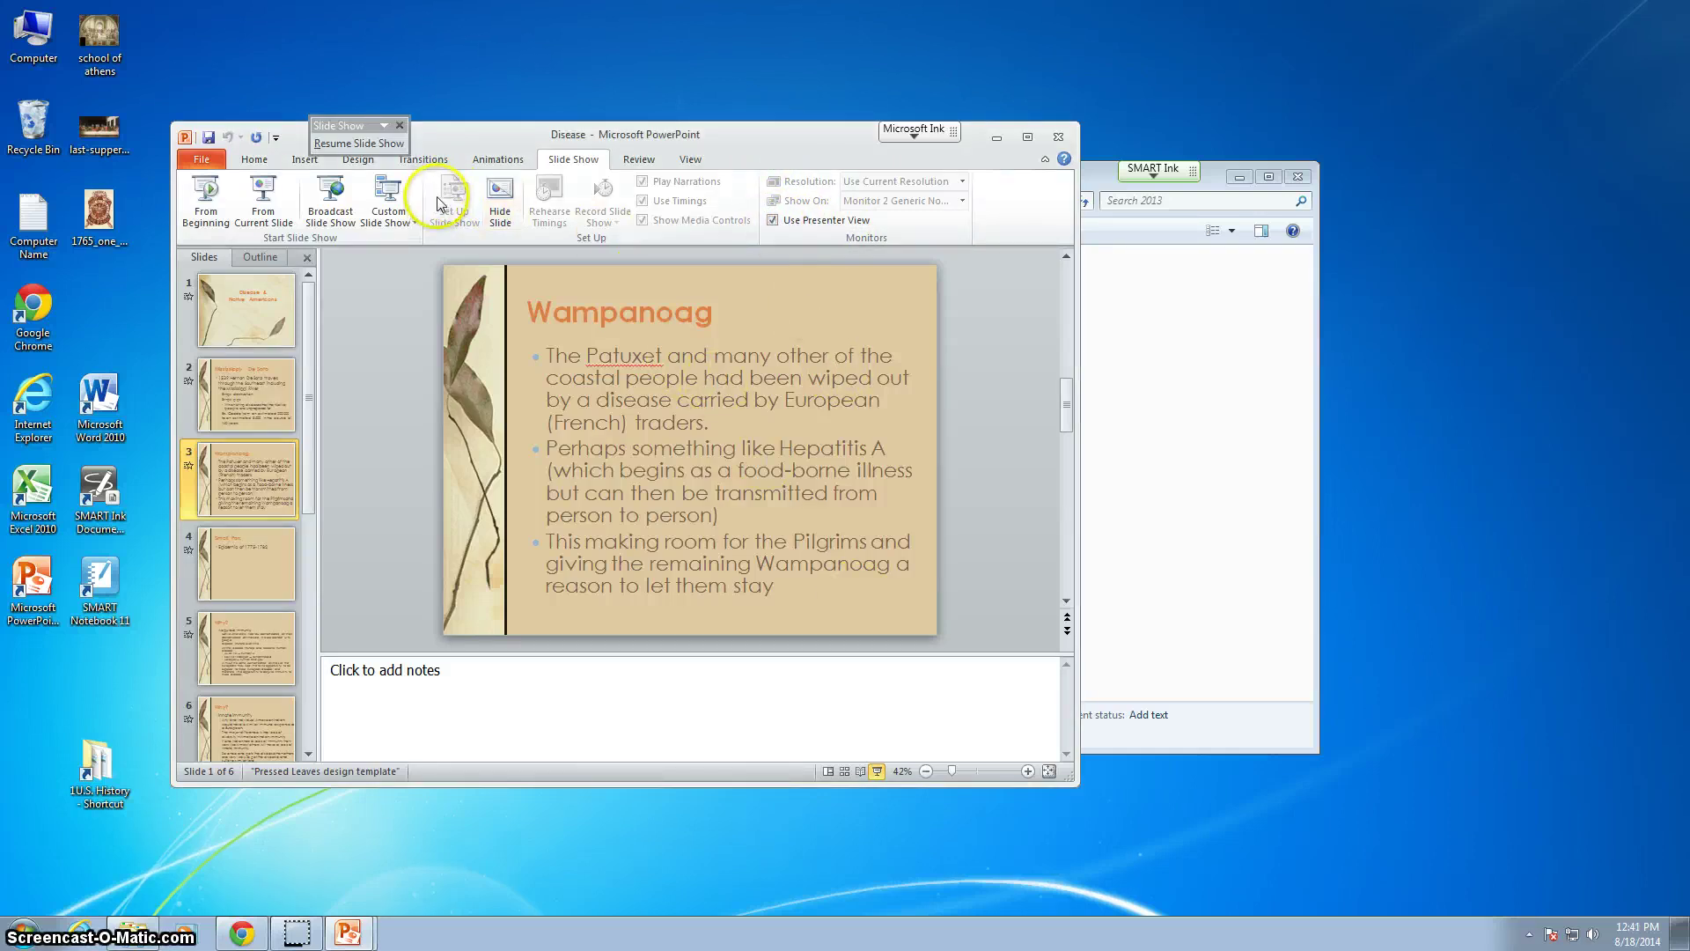
left_click(378, 145)
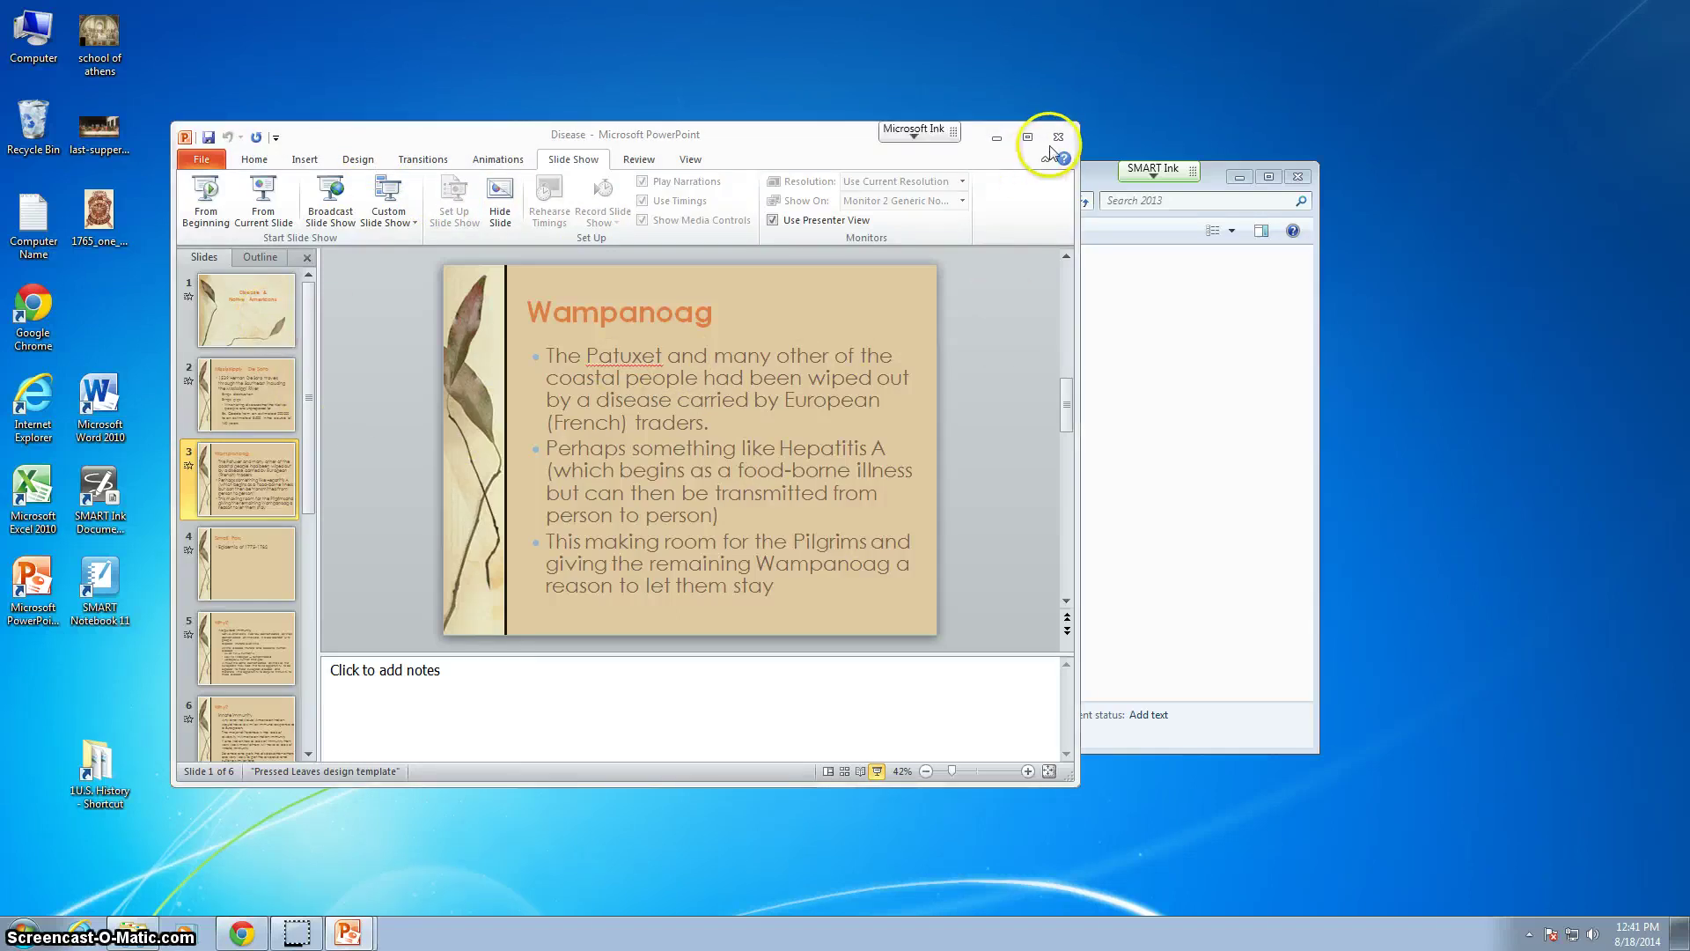
- End the show and restart it from the Wampanoag slide in Presenter View
left_click(1000, 196)
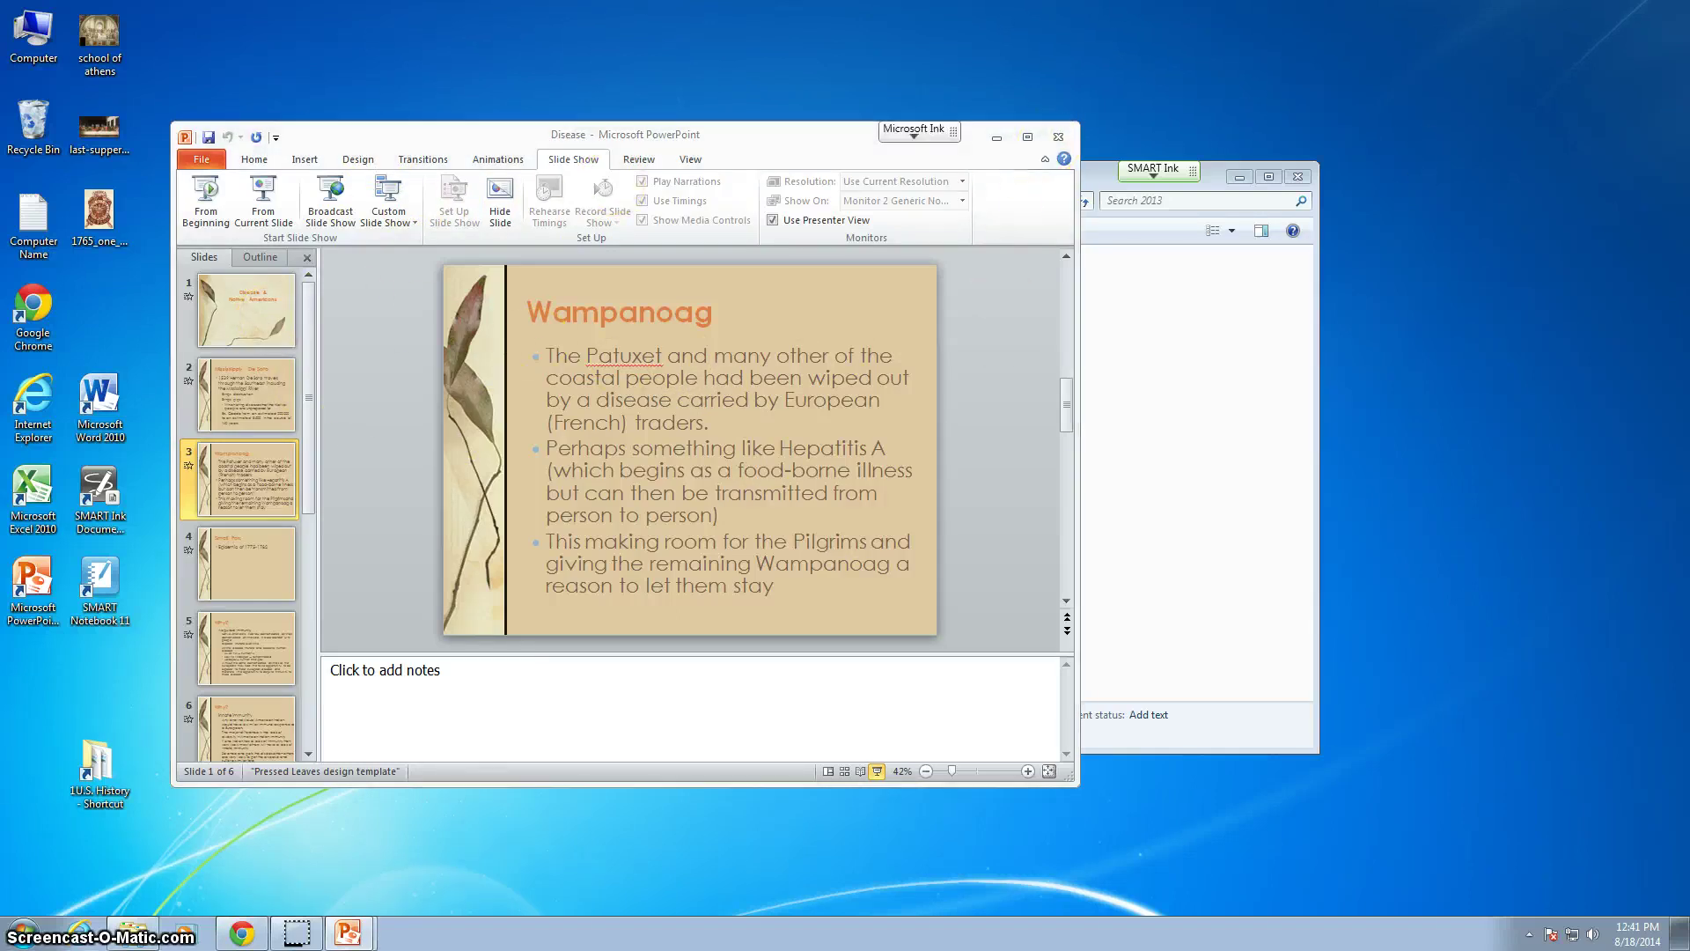
key("Escape")
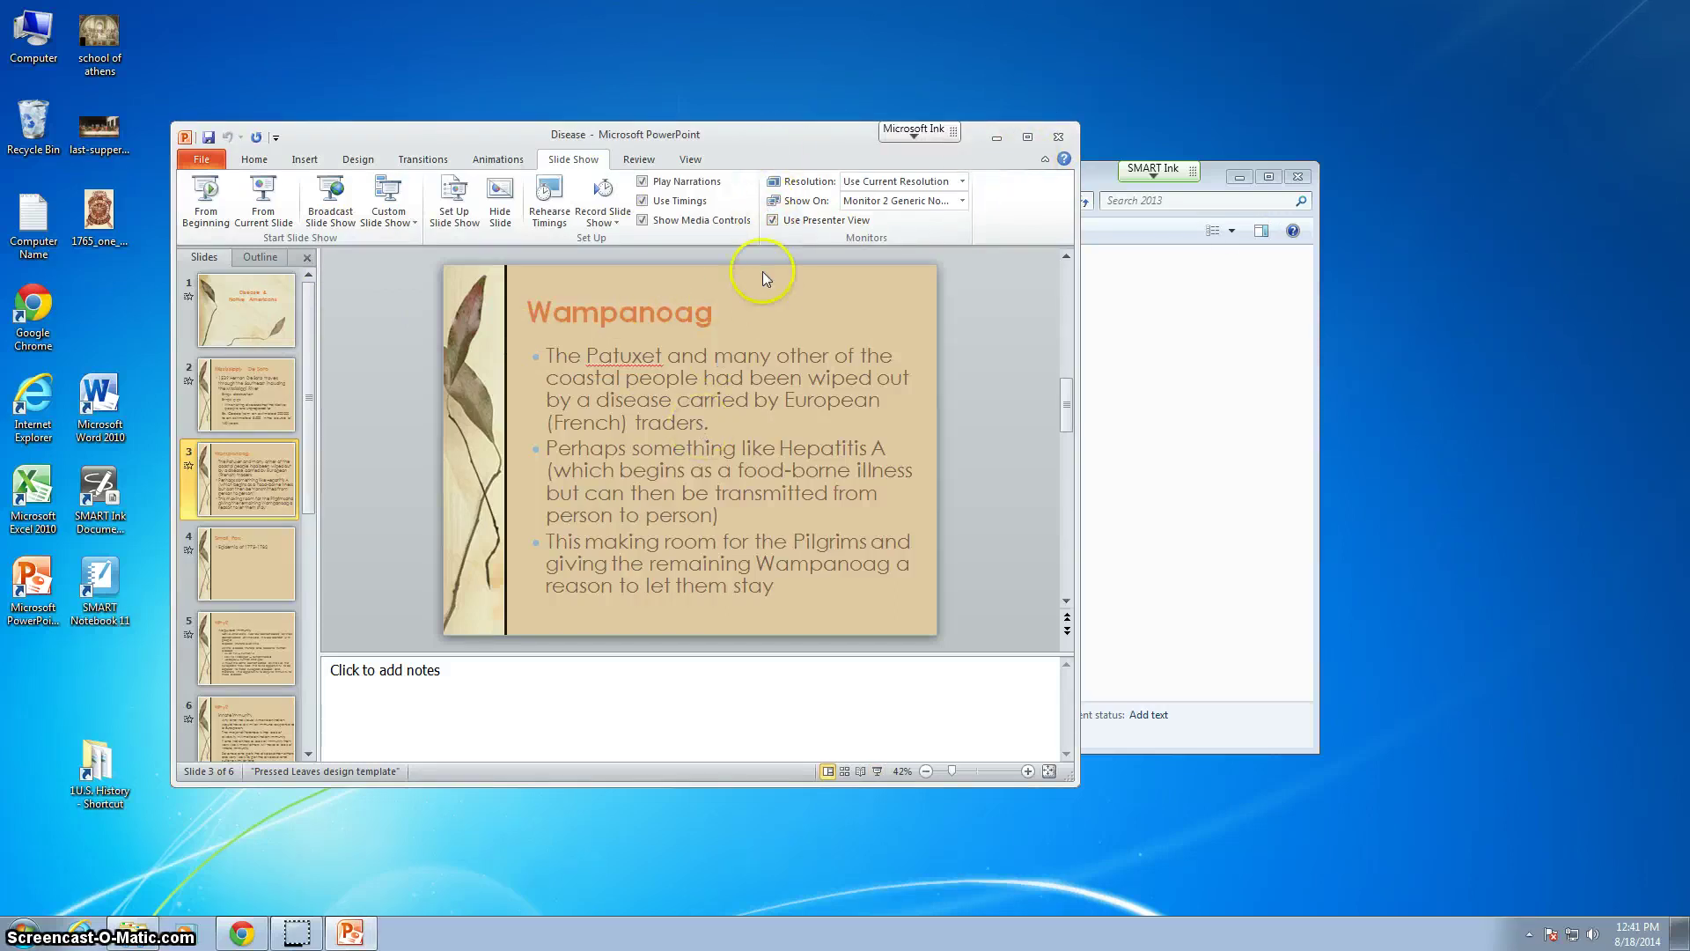
left_click(877, 771)
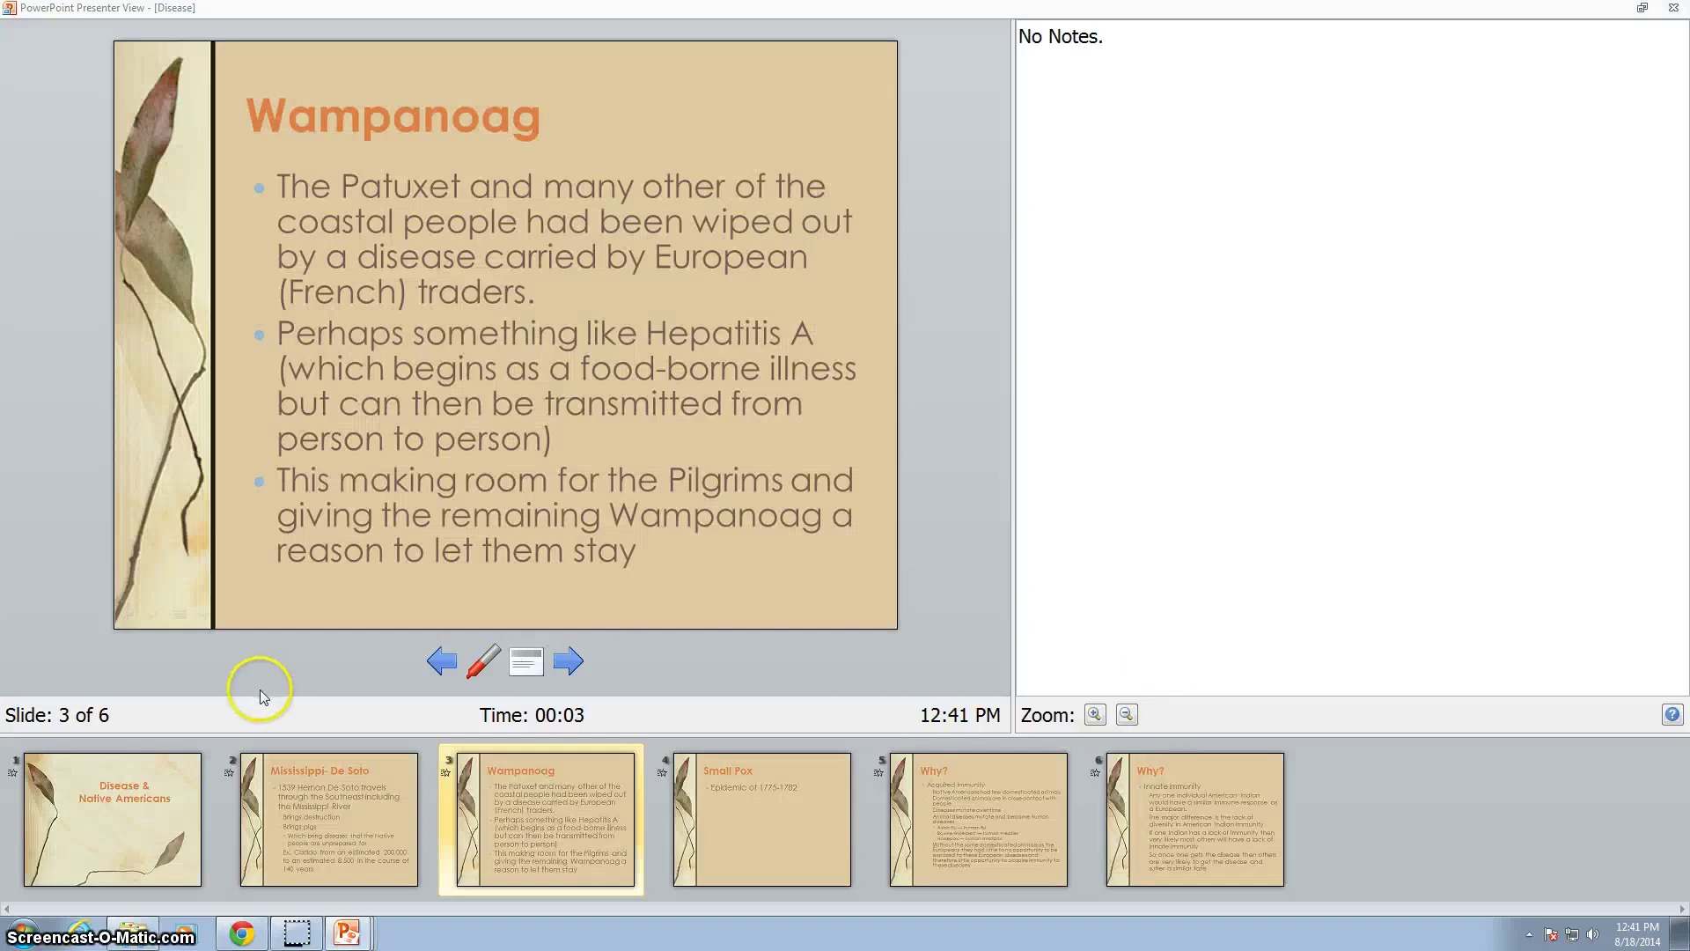
- Exit Presenter View and add the speaker note 'These are the notes' to Wampanoag
key("Escape")
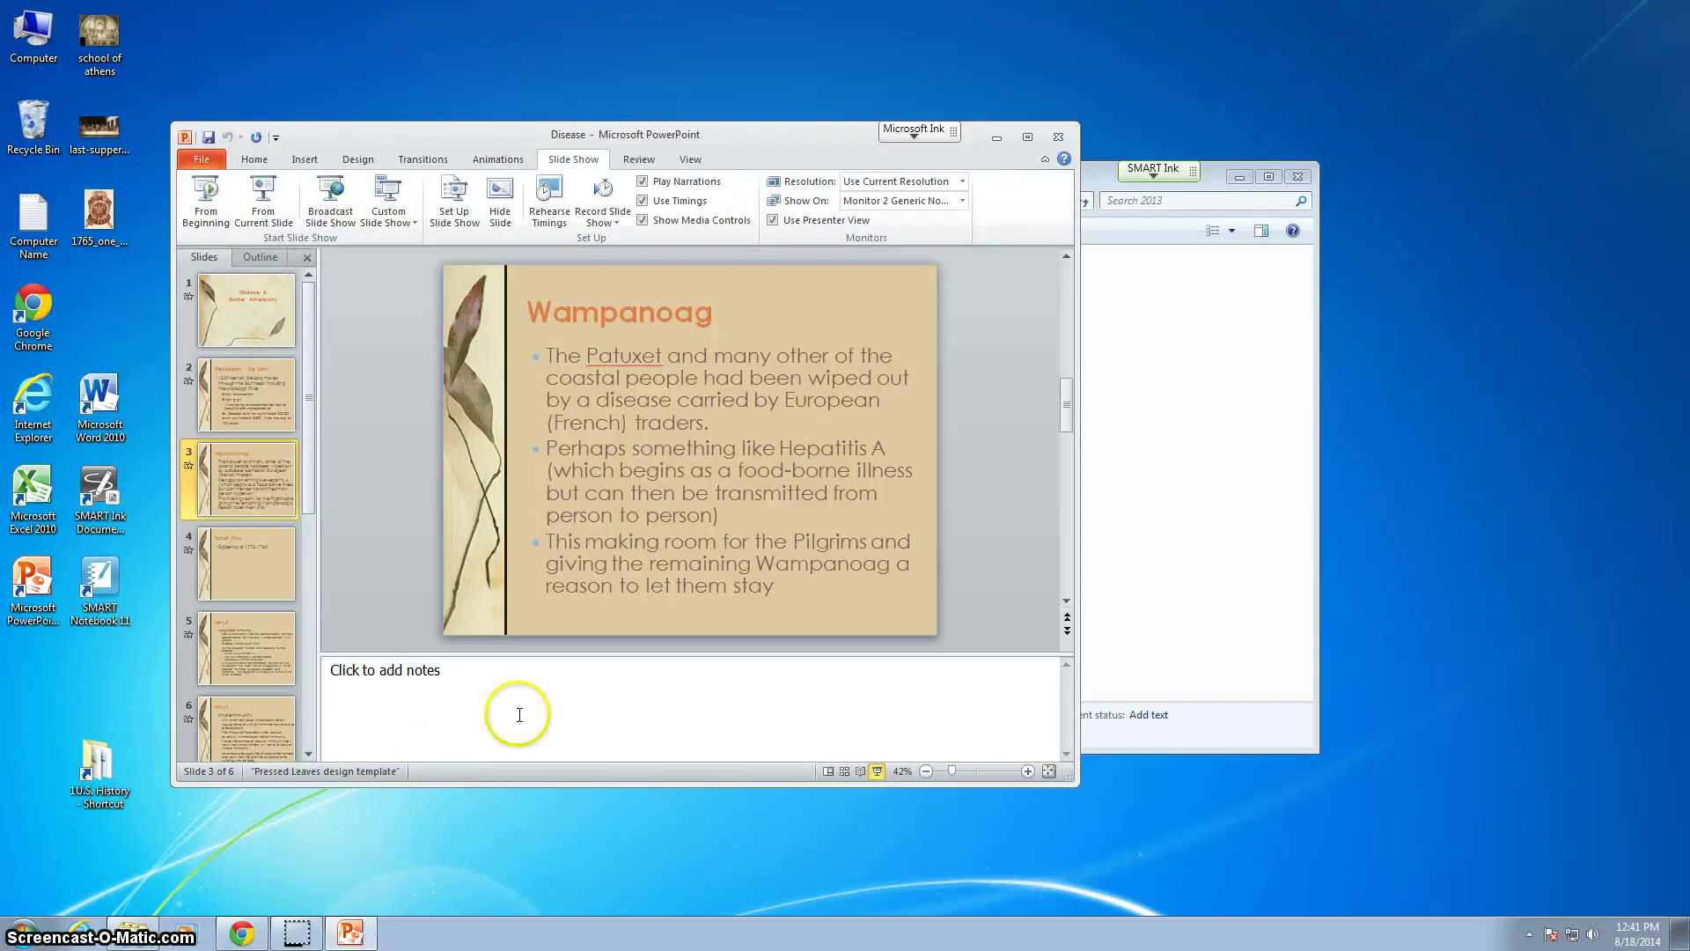
left_click(504, 698)
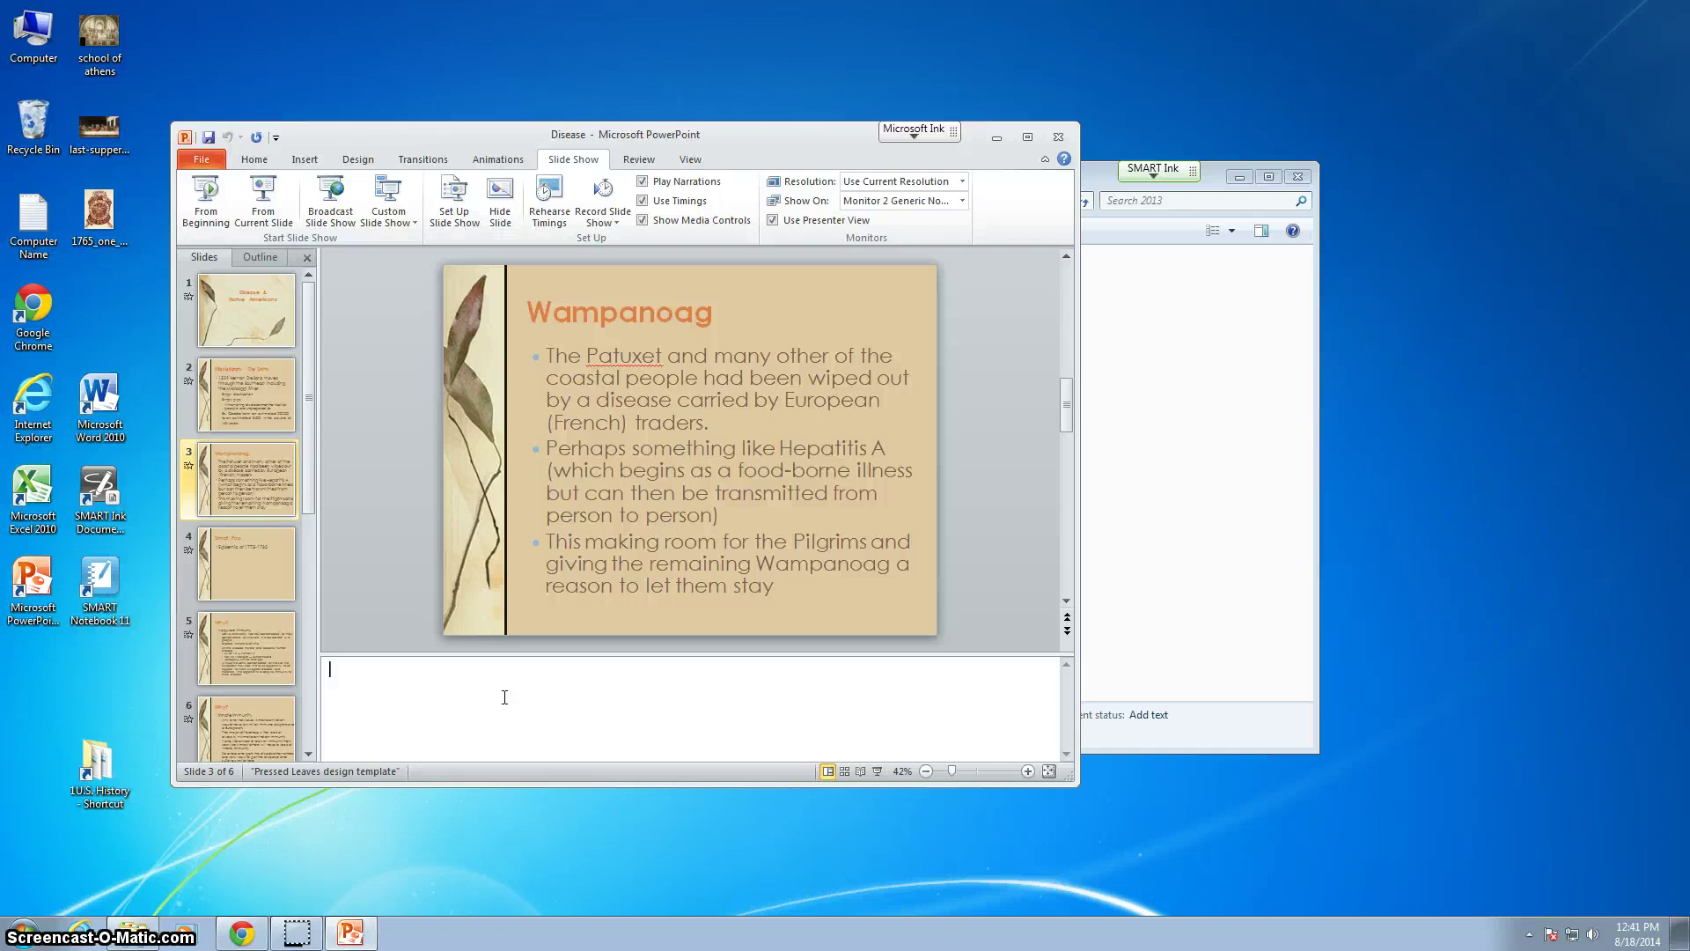
type("These are the notes")
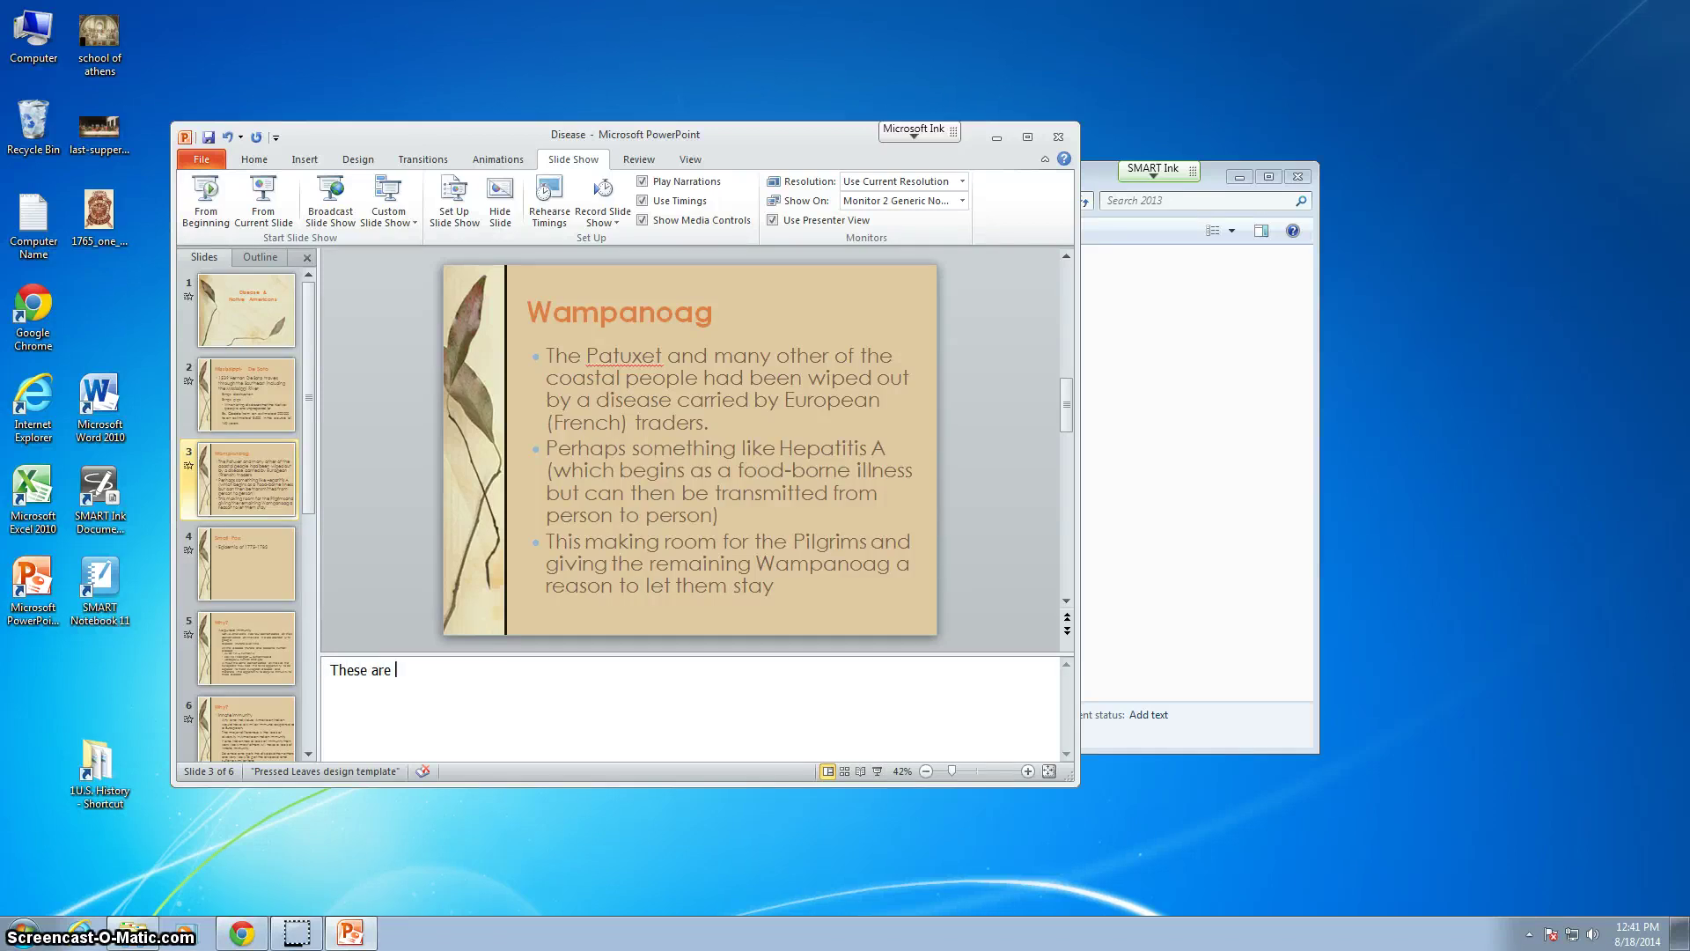
left_click(510, 693)
- Run the show in Presenter View, step back to the title slide and forward to Small Pox, then exit
left_click(877, 772)
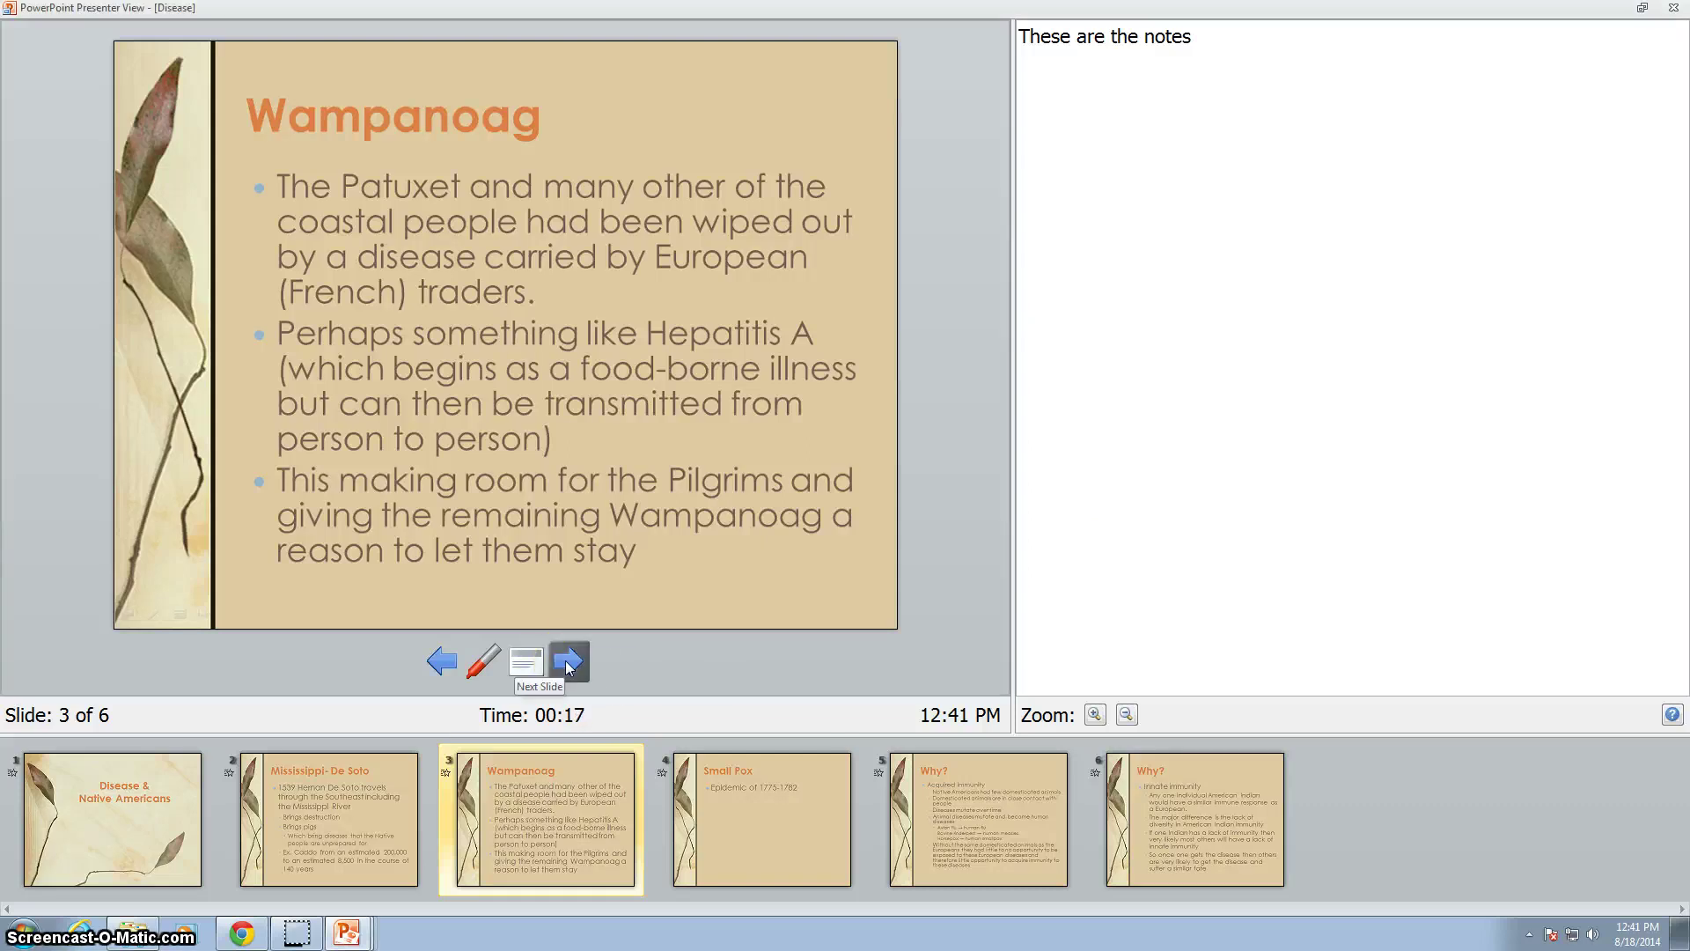
left_click(568, 662)
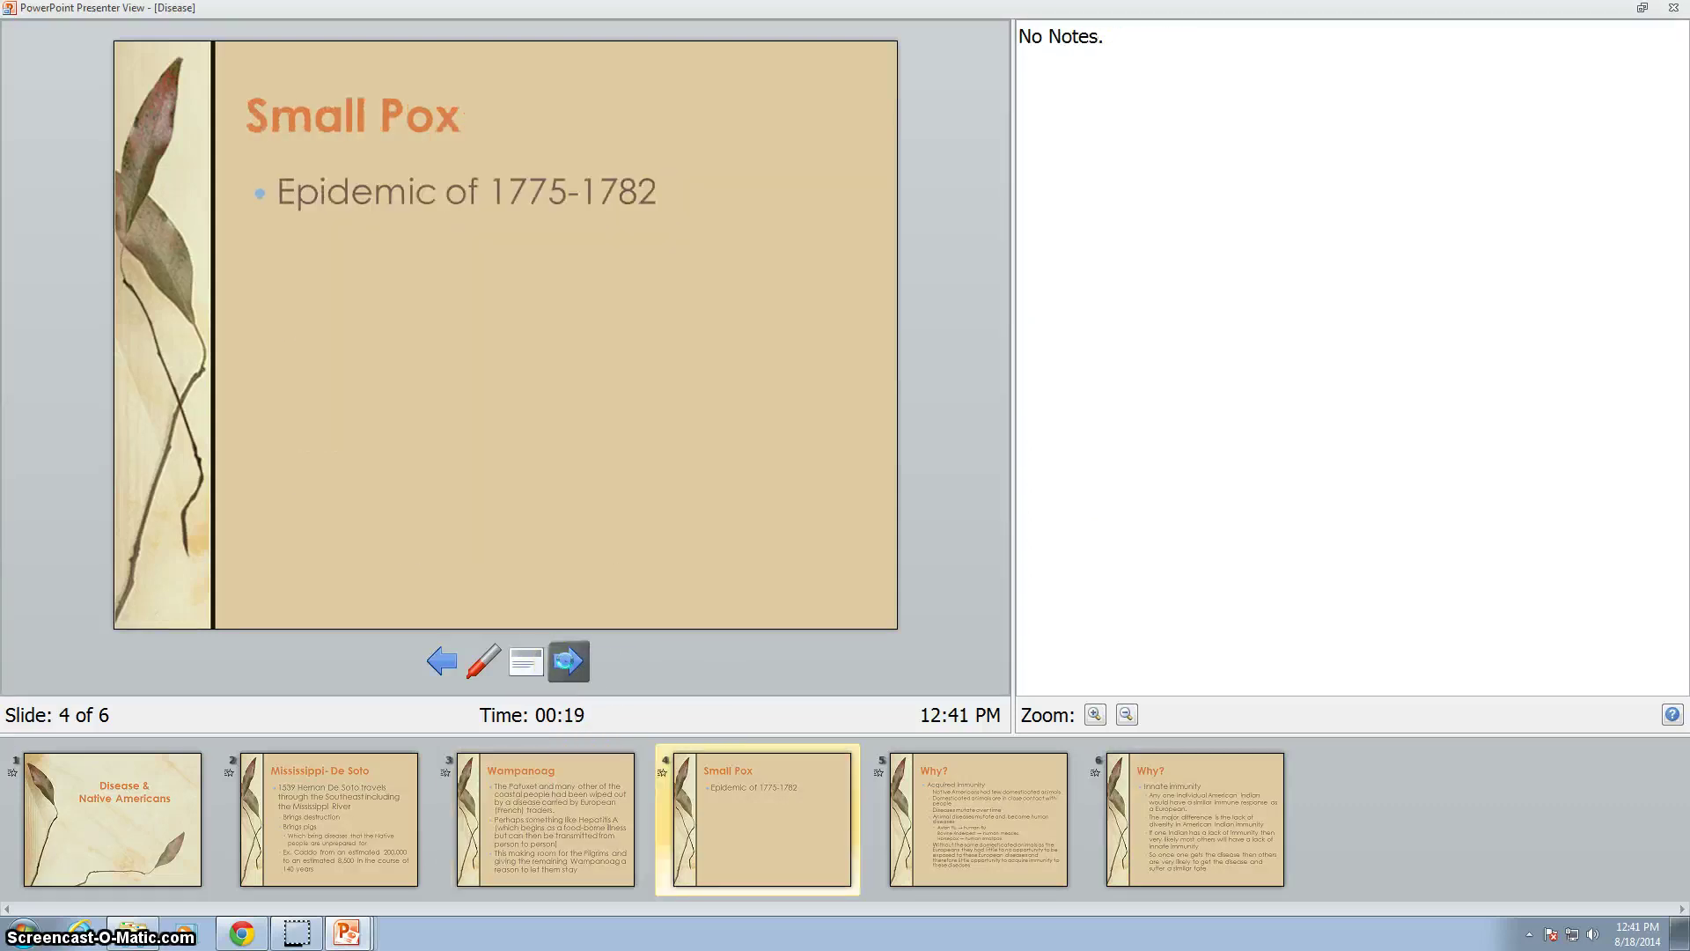
left_click(445, 668)
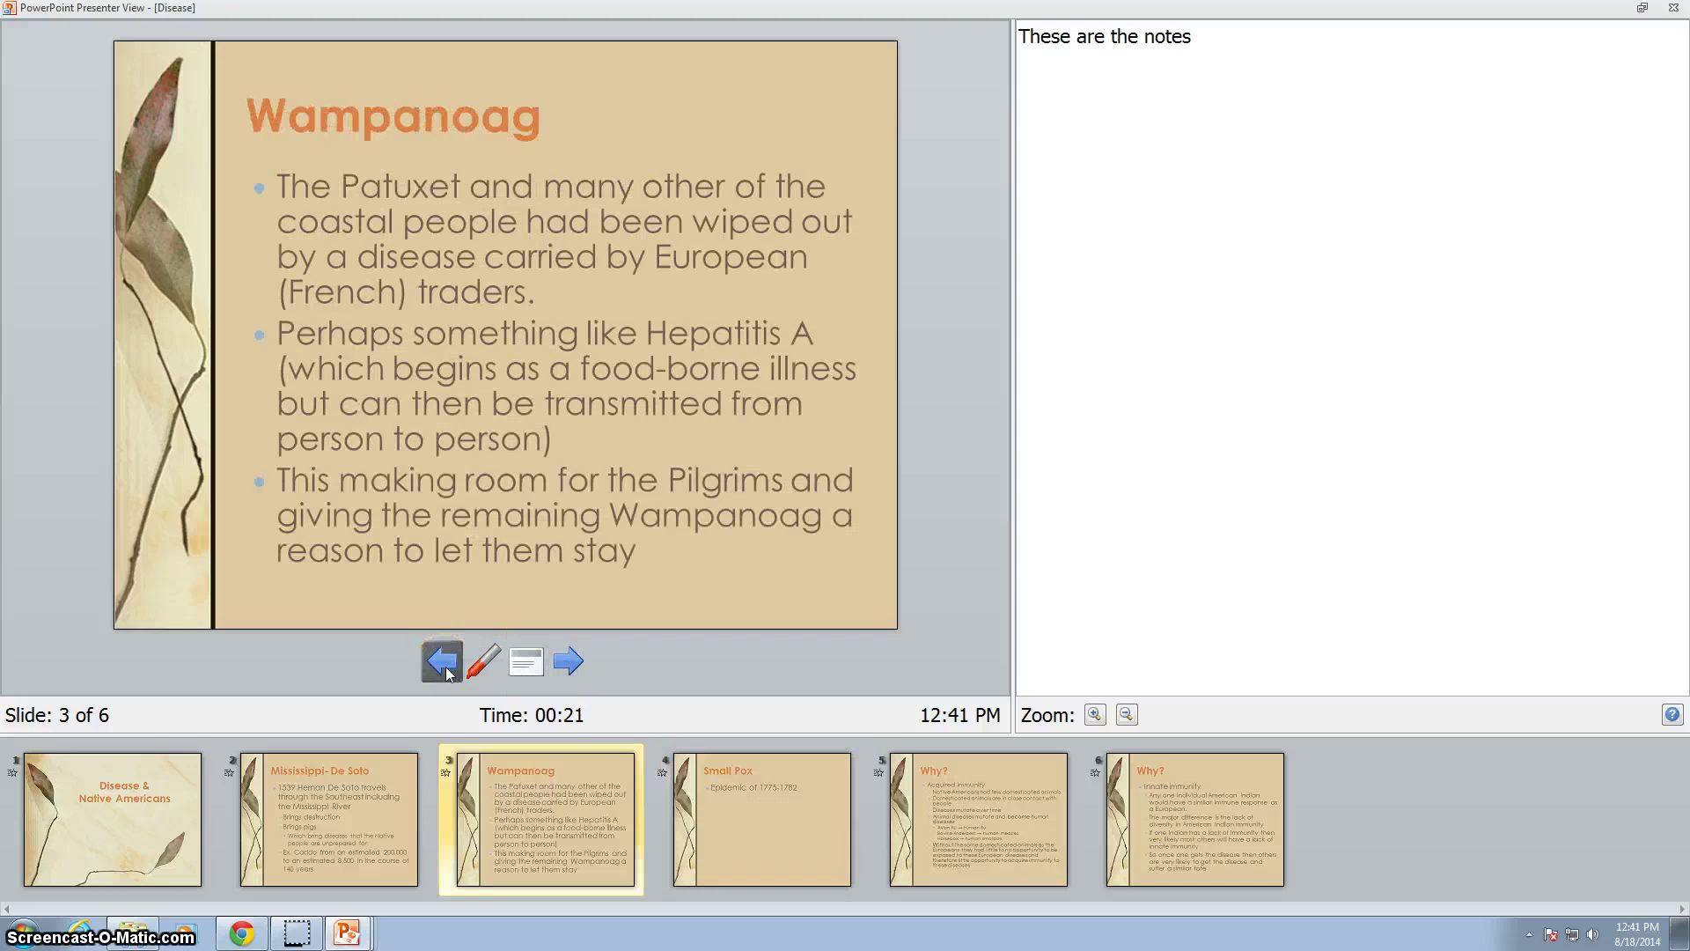
left_click(445, 668)
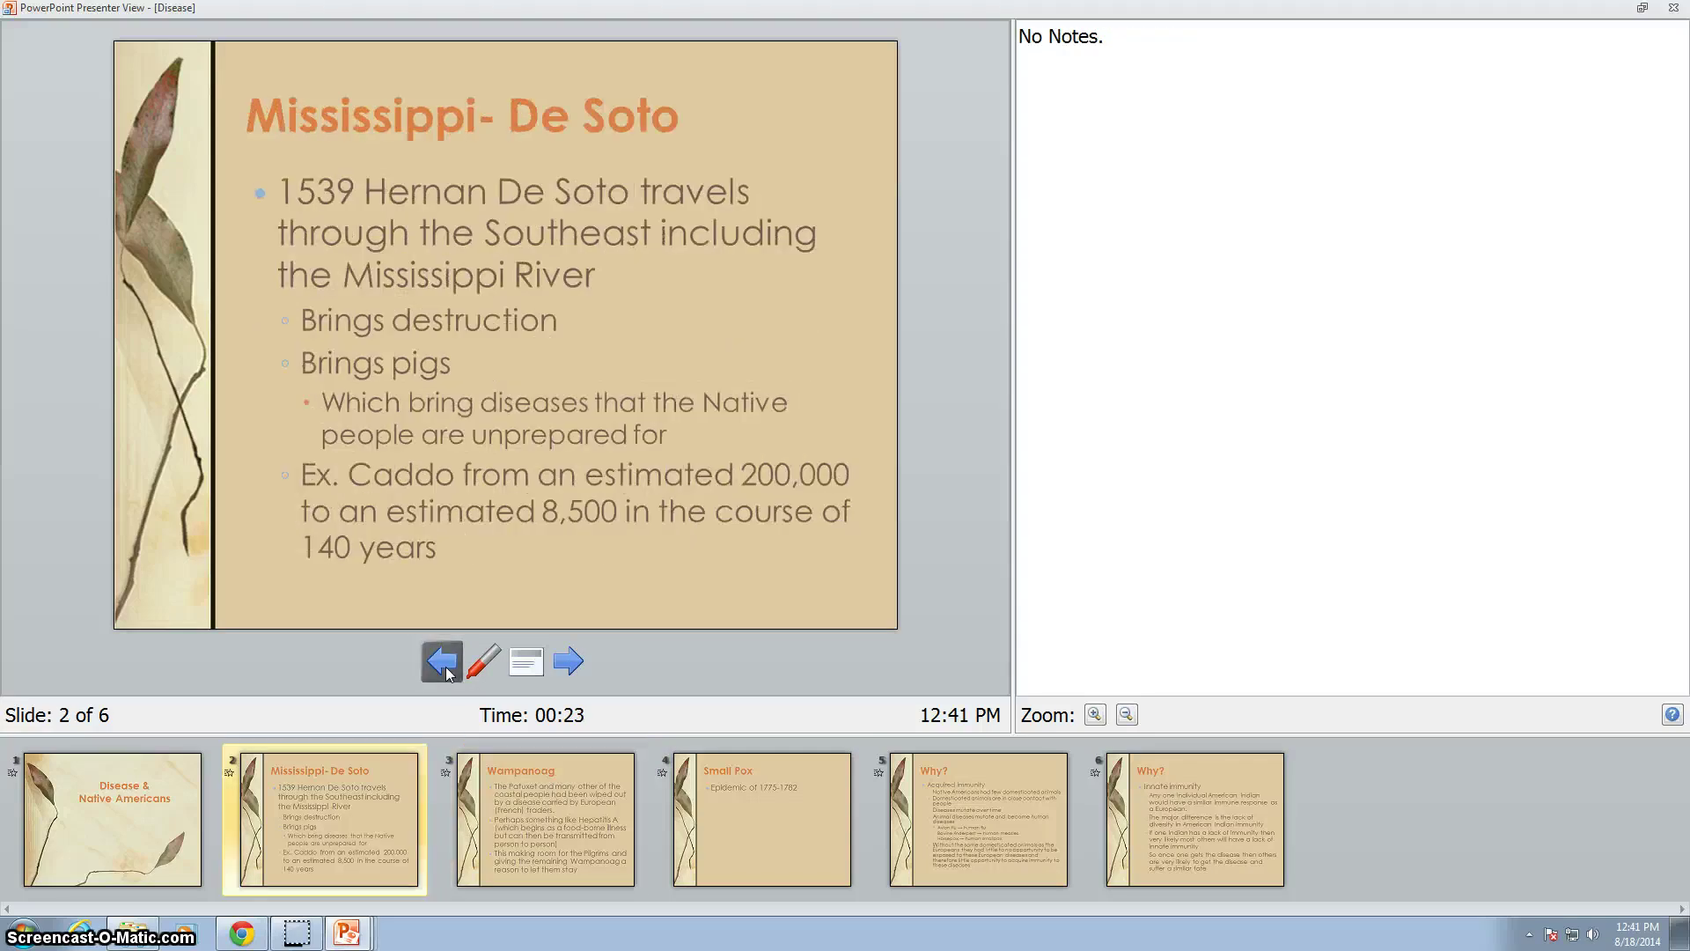
left_click(446, 667)
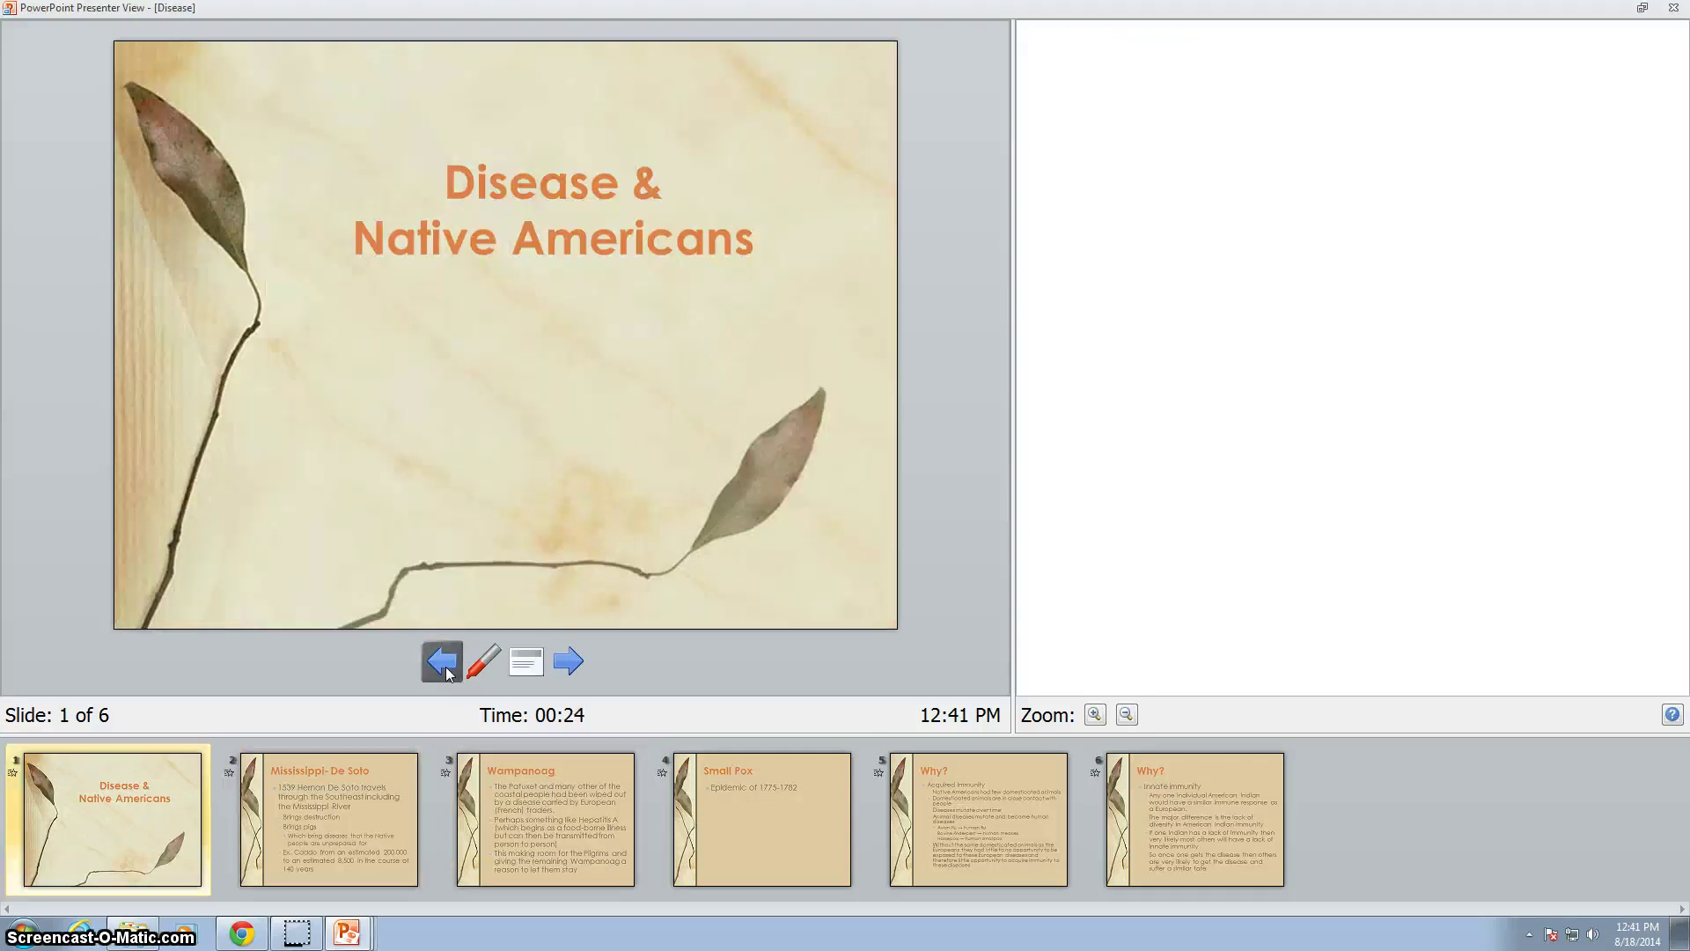
left_click(574, 663)
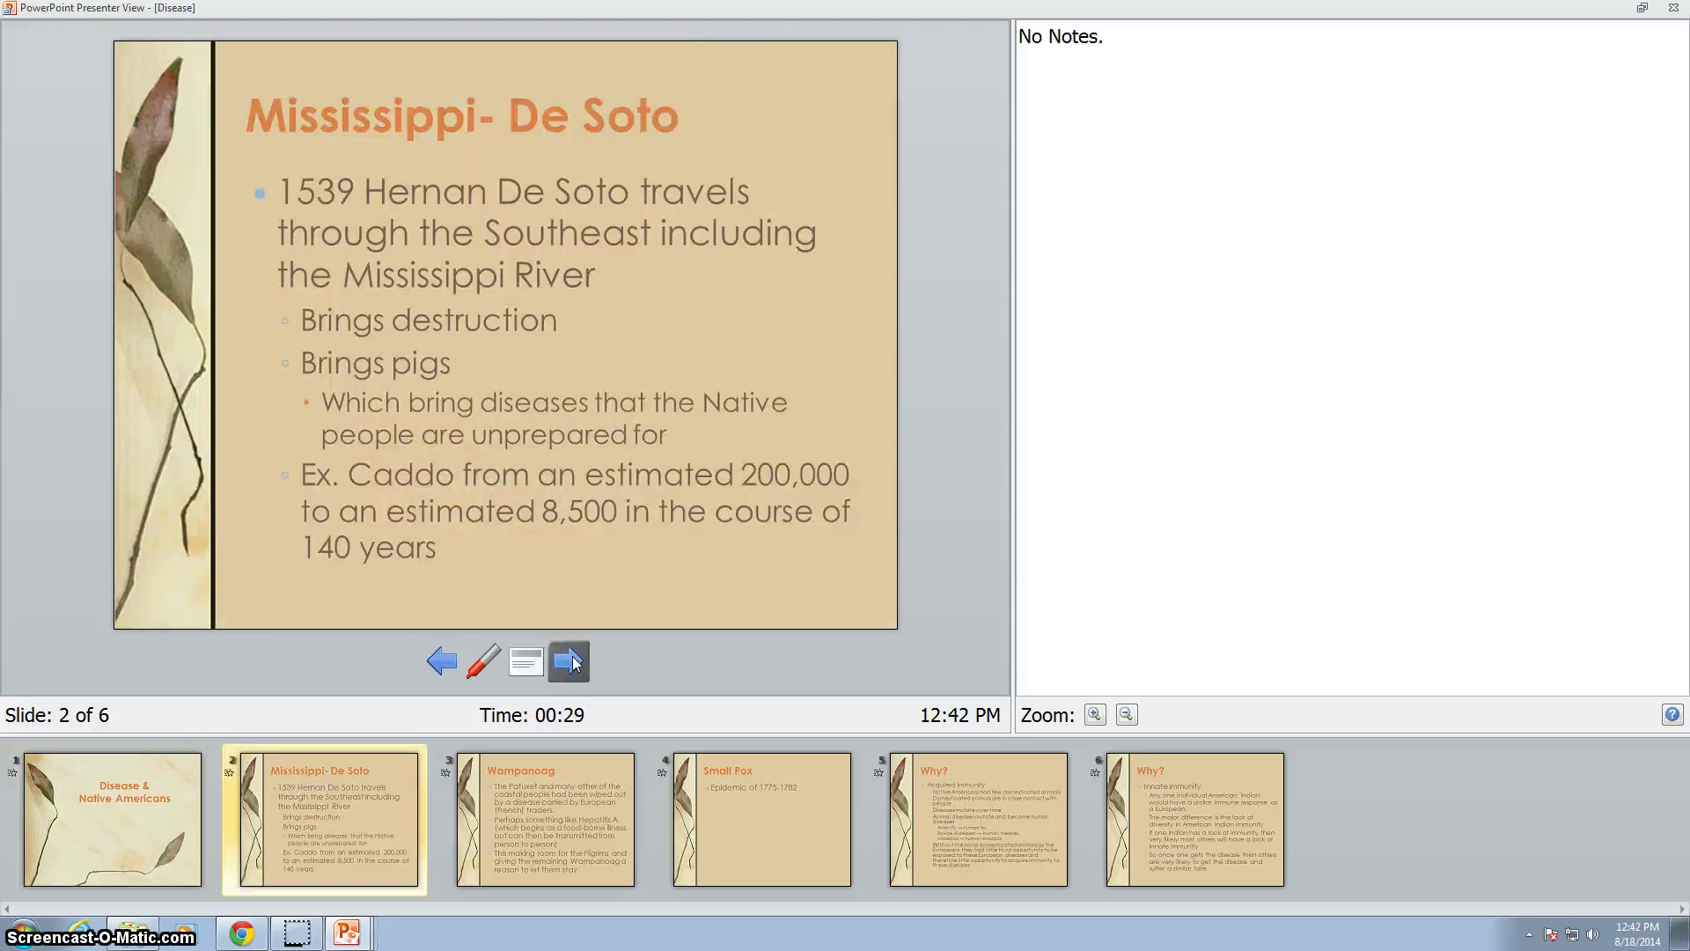
left_click(573, 663)
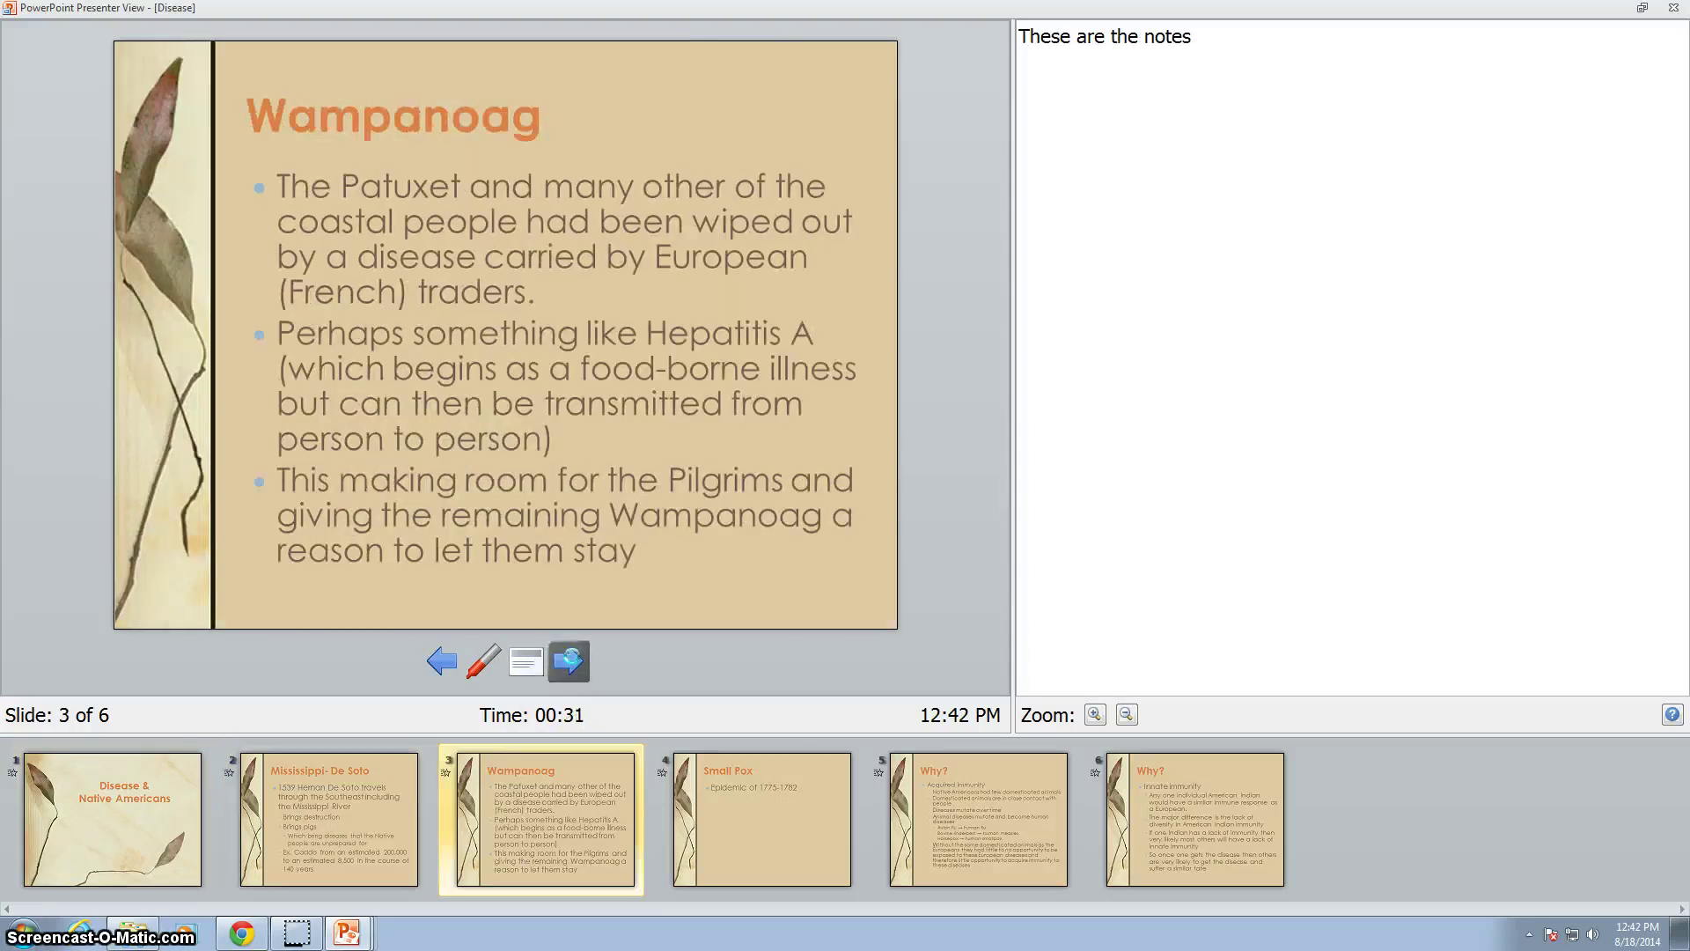
left_click(573, 663)
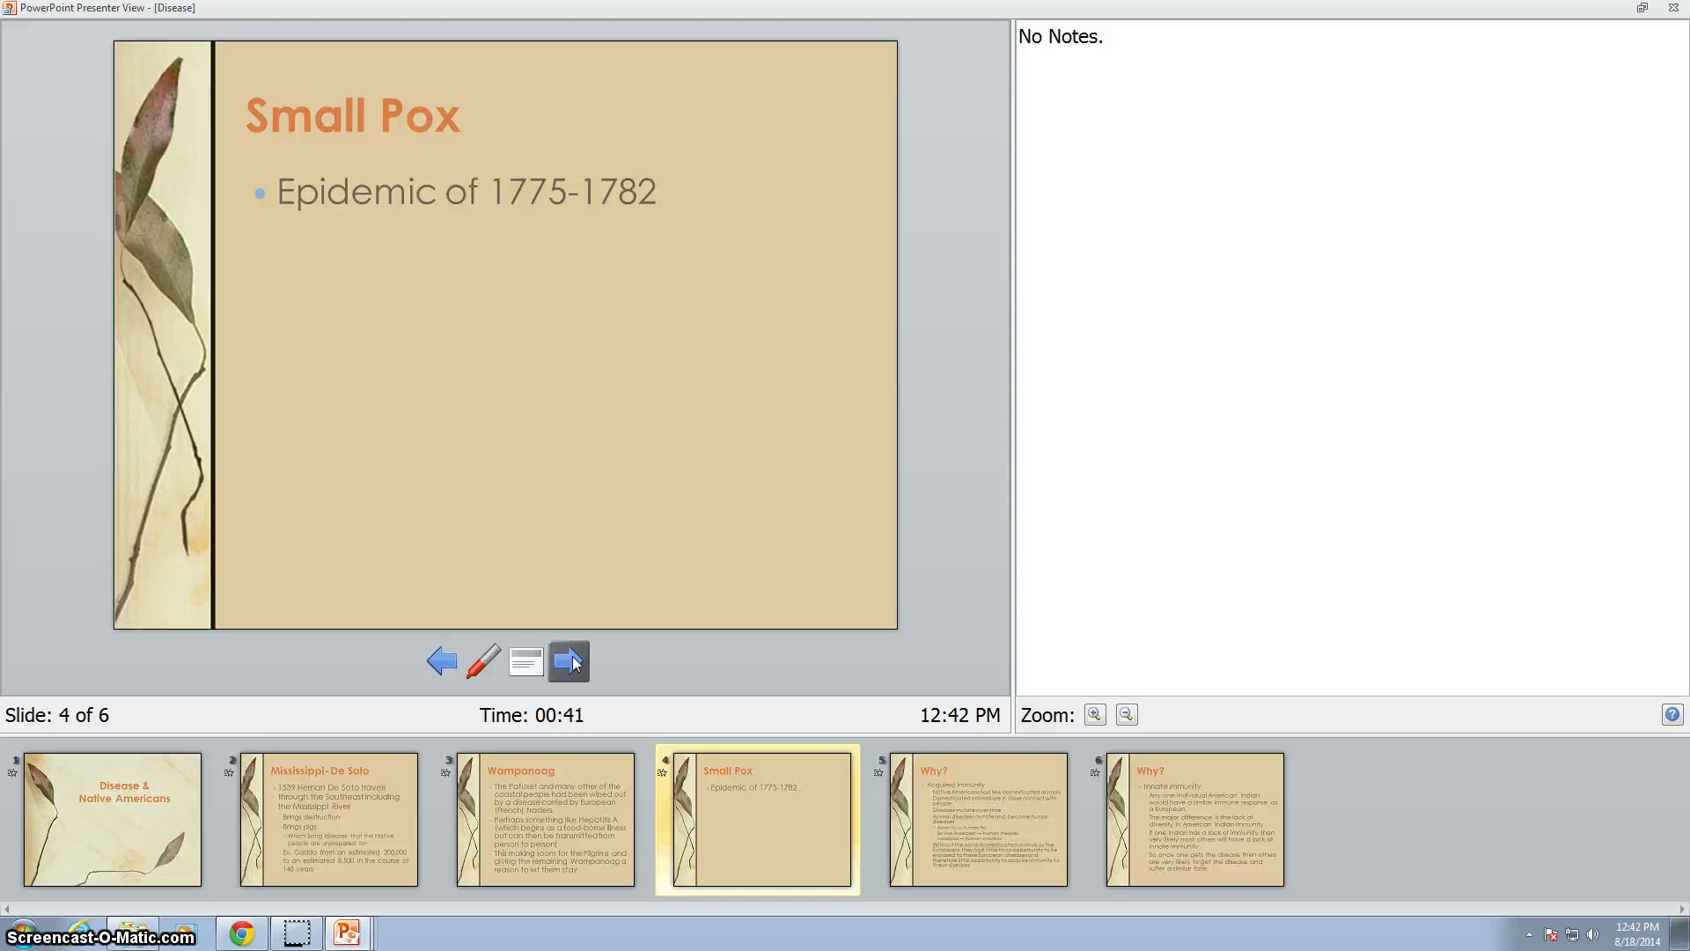
key("Escape")
- Untick Use Presenter View and choose Monitor 2 Generic Non-PnP Monitor under Show On
left_click(775, 224)
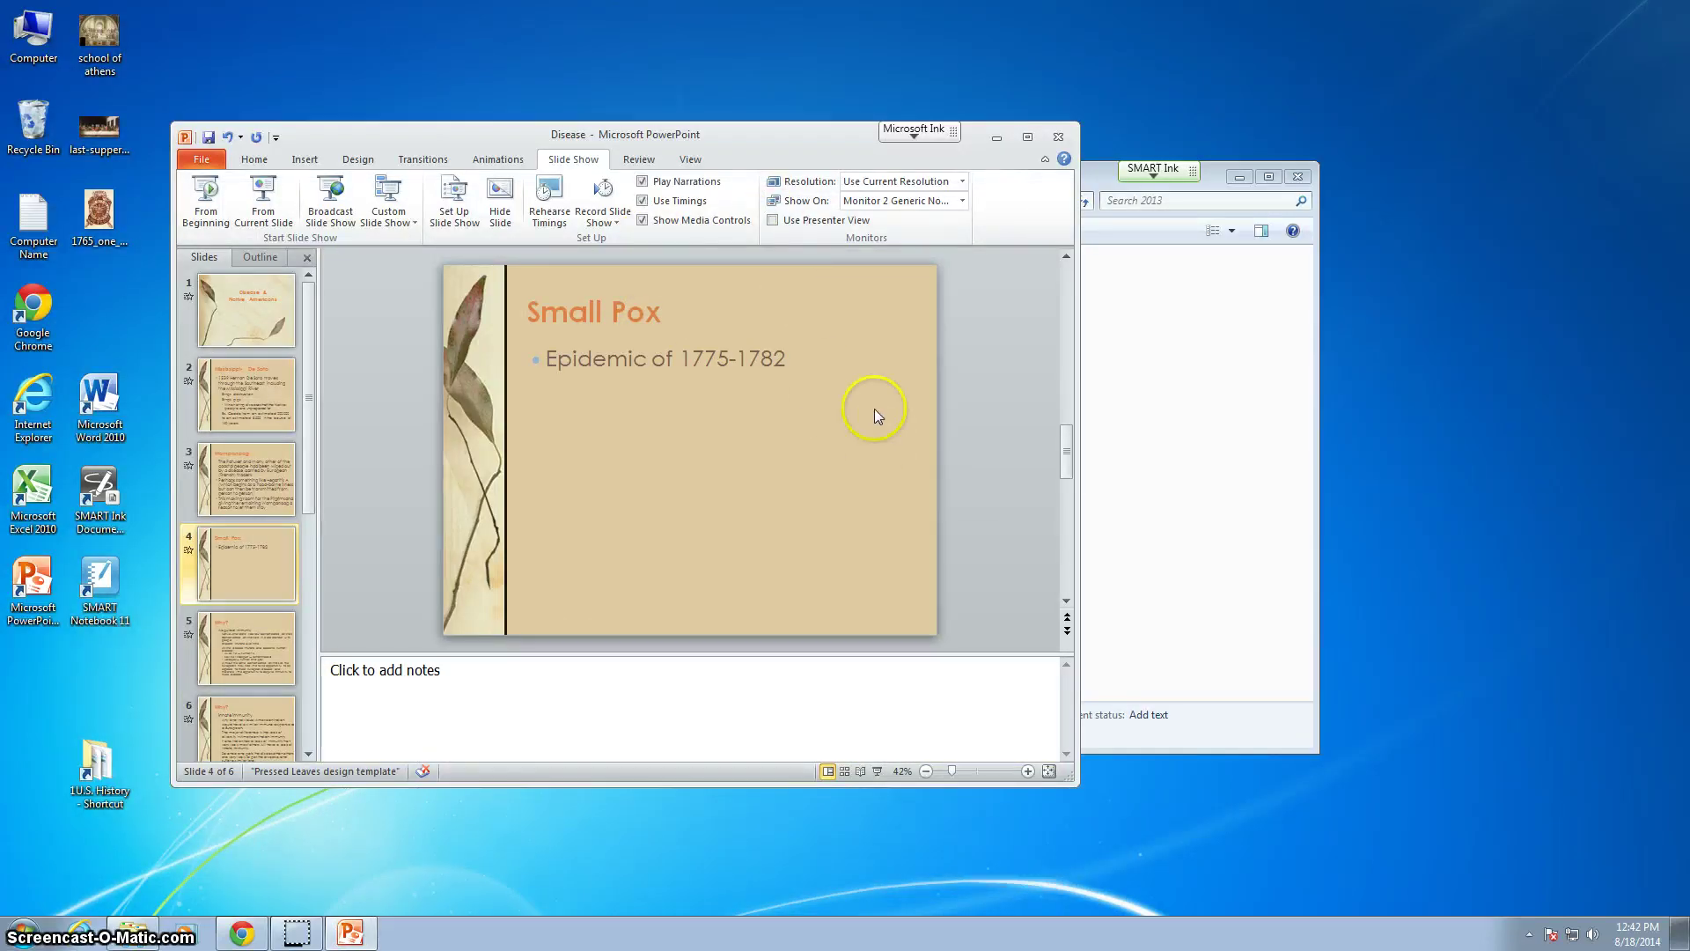
left_click(964, 203)
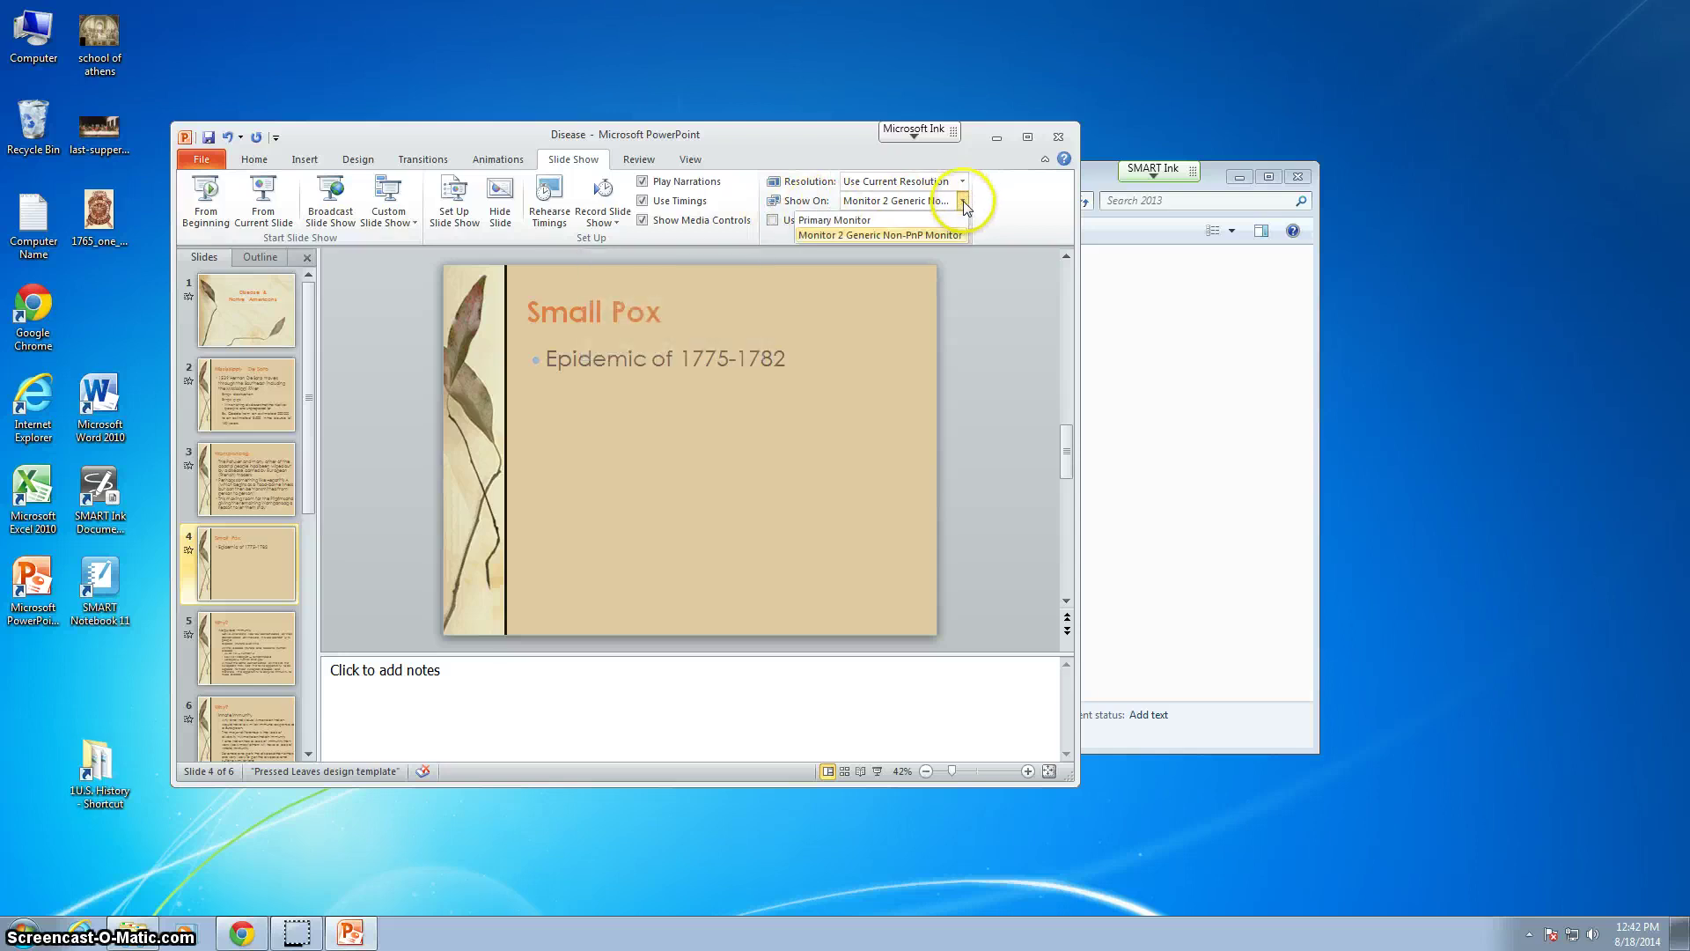
left_click(866, 235)
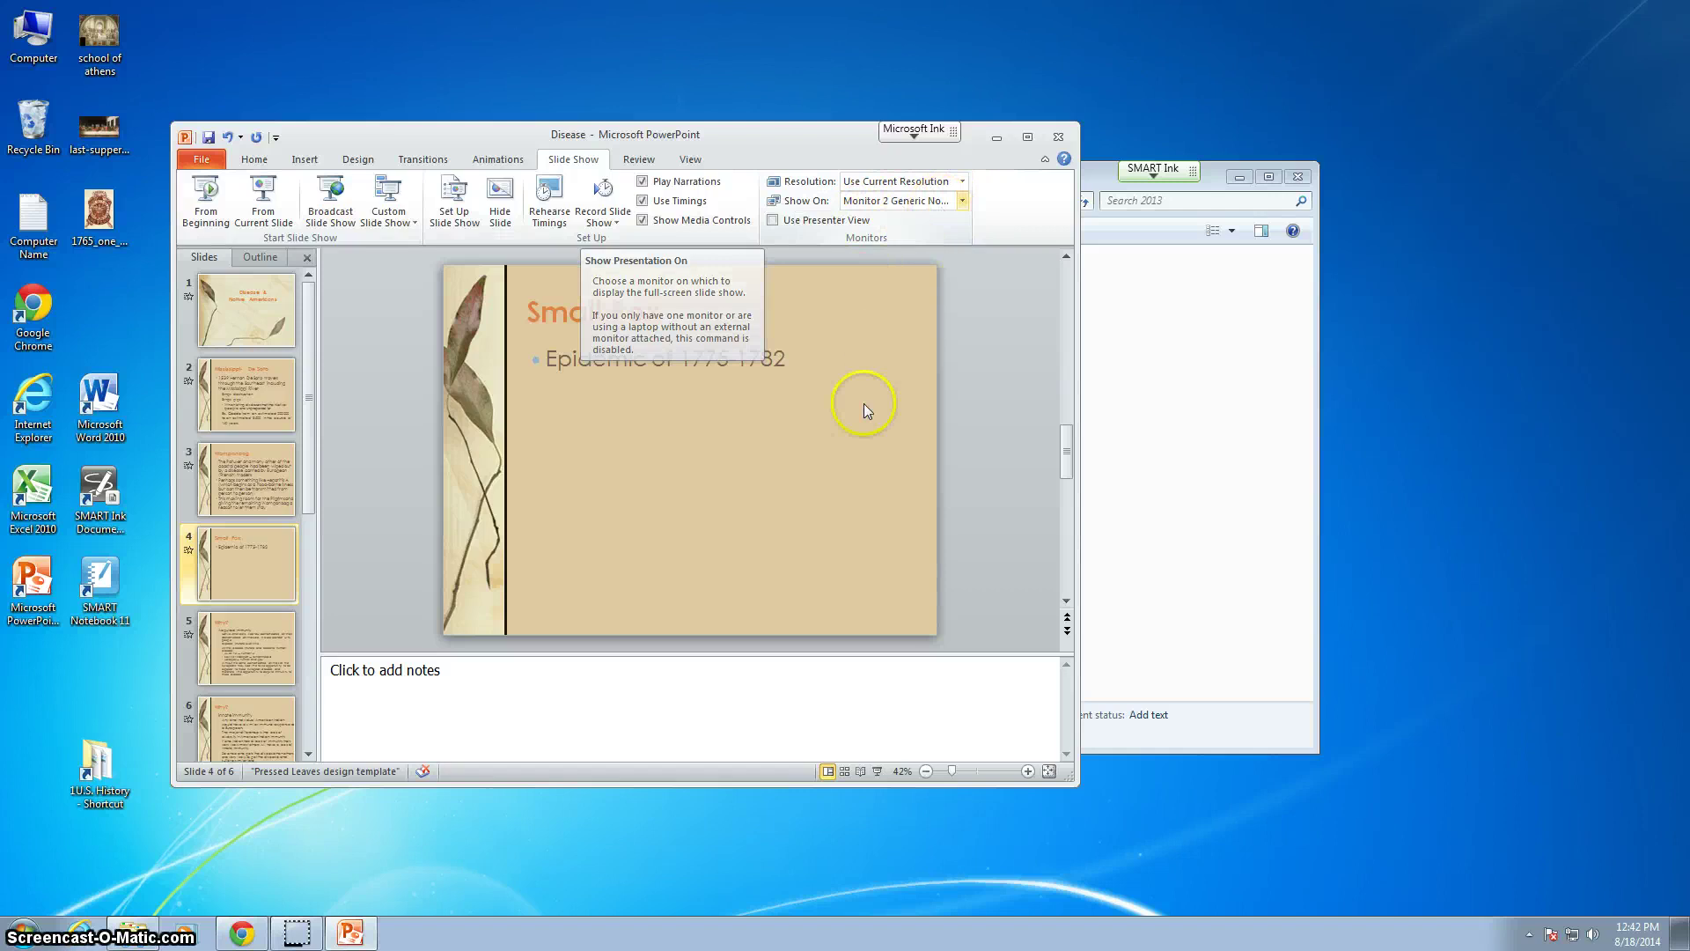